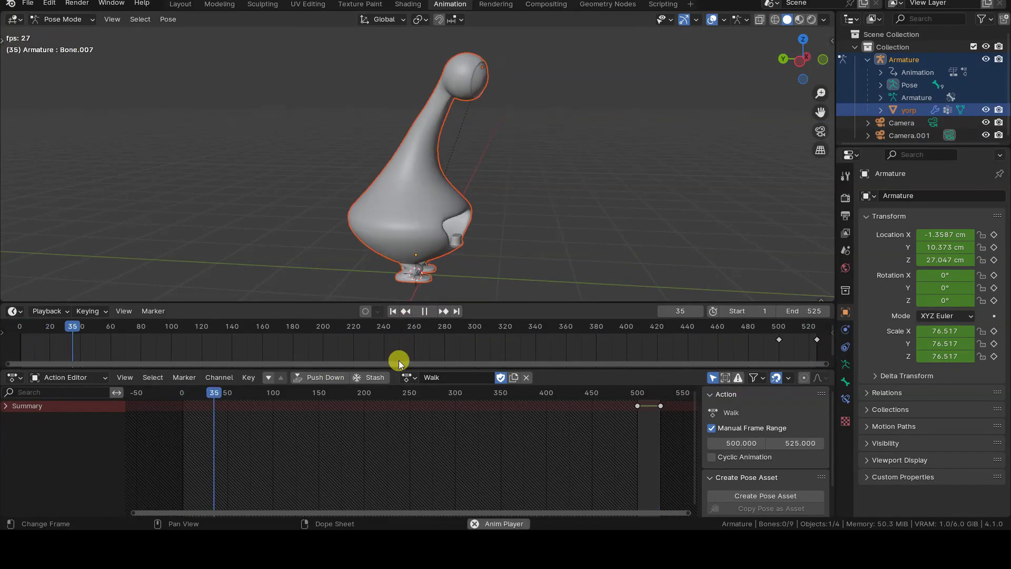
# Start playback and preview the Hit and Turn actions.
pyautogui.click(405, 377)
pyautogui.click(485, 232)
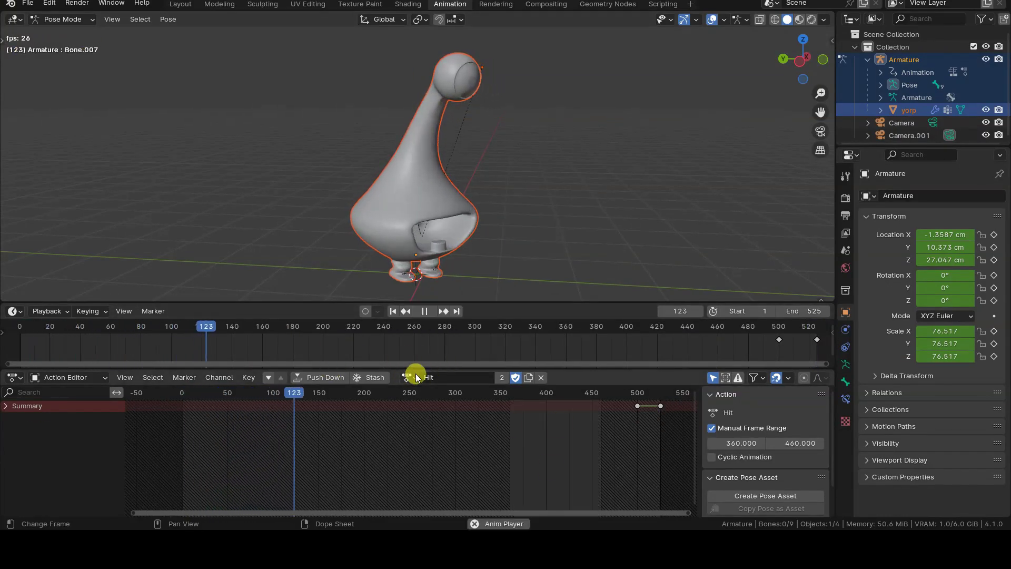
pyautogui.click(407, 375)
pyautogui.click(478, 268)
# Preview Turn-Around, then leave Look-Around as the active action while orbiting the character.
pyautogui.click(407, 377)
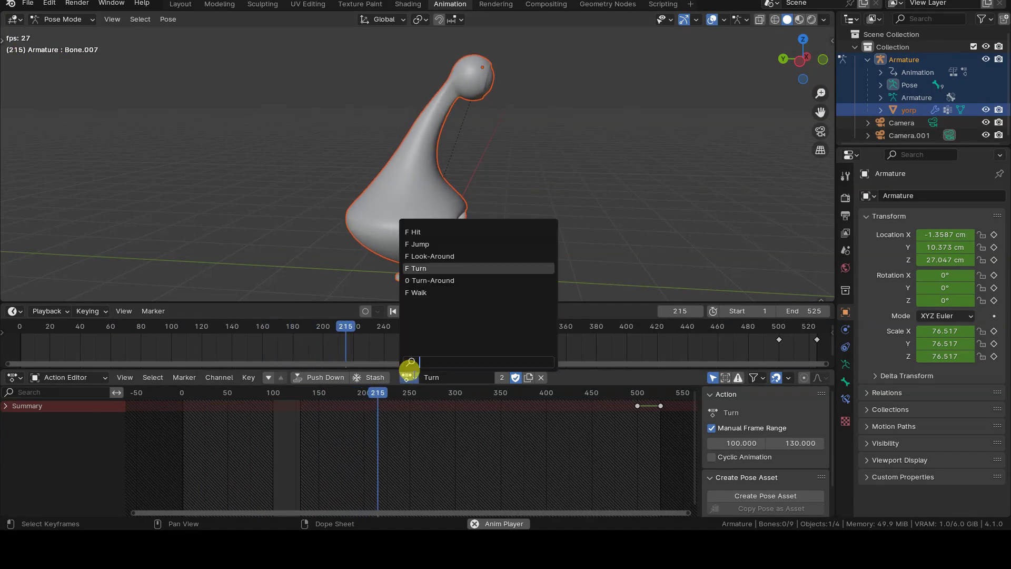
pyautogui.click(455, 280)
pyautogui.click(406, 377)
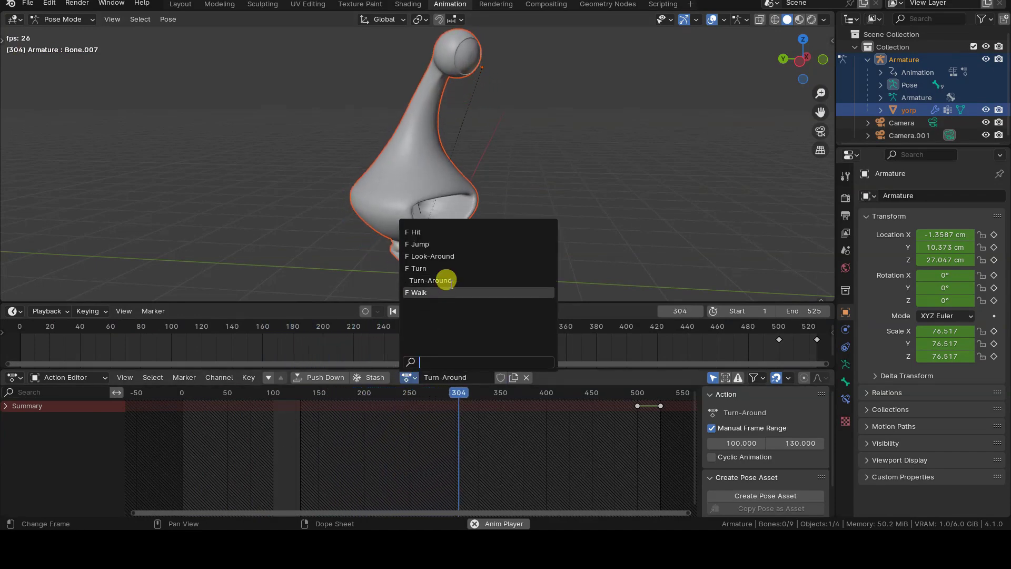
pyautogui.click(456, 256)
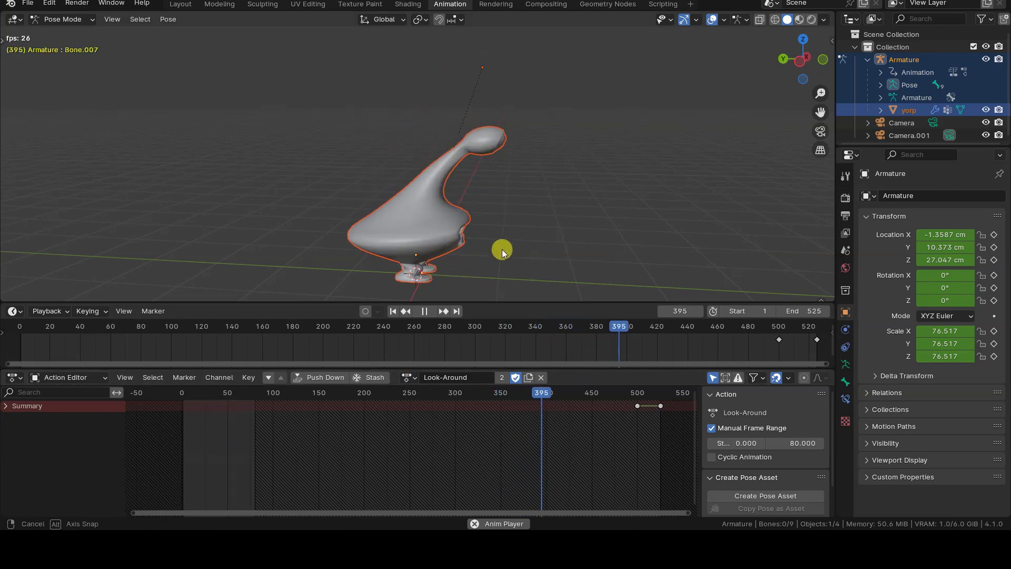
pyautogui.moveTo(501, 248); pyautogui.dragTo(437, 239, button='middle')
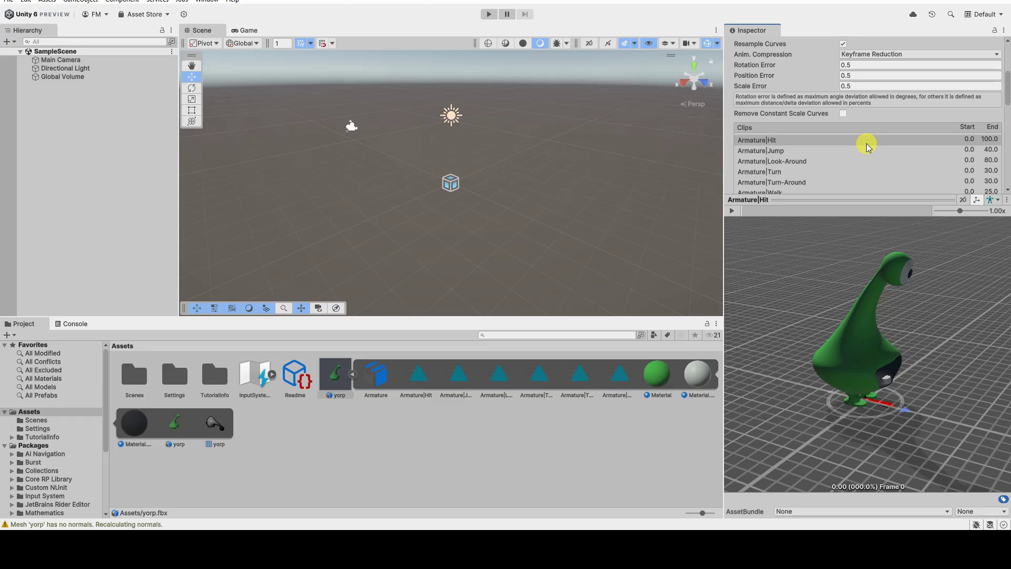
# Set the Armature|Walk clip to Loop Time, trim its End to frame 23, and preview it.
pyautogui.scroll(-2, 864, 140)
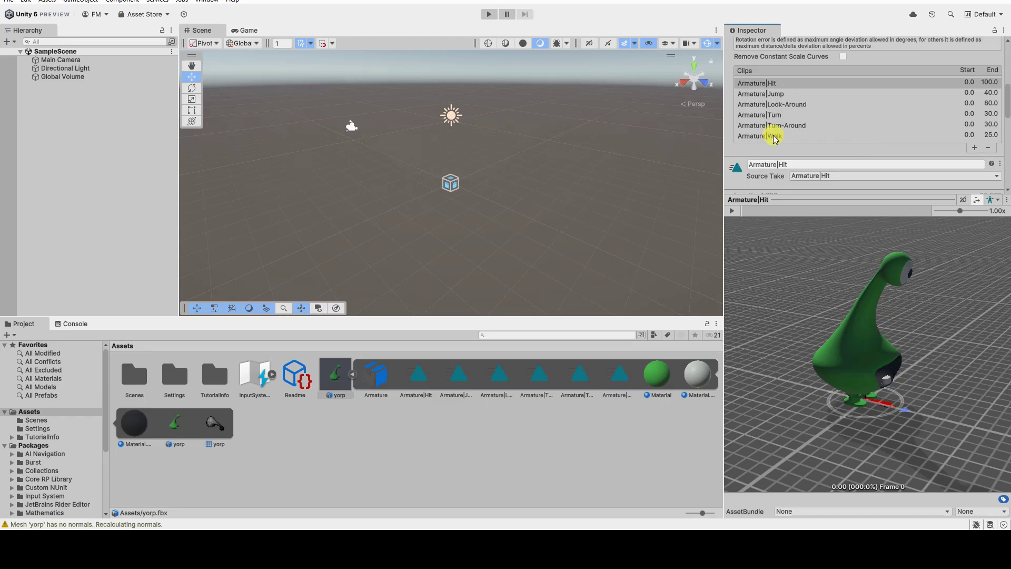
pyautogui.click(772, 137)
pyautogui.scroll(-4, 832, 158)
pyautogui.click(843, 125)
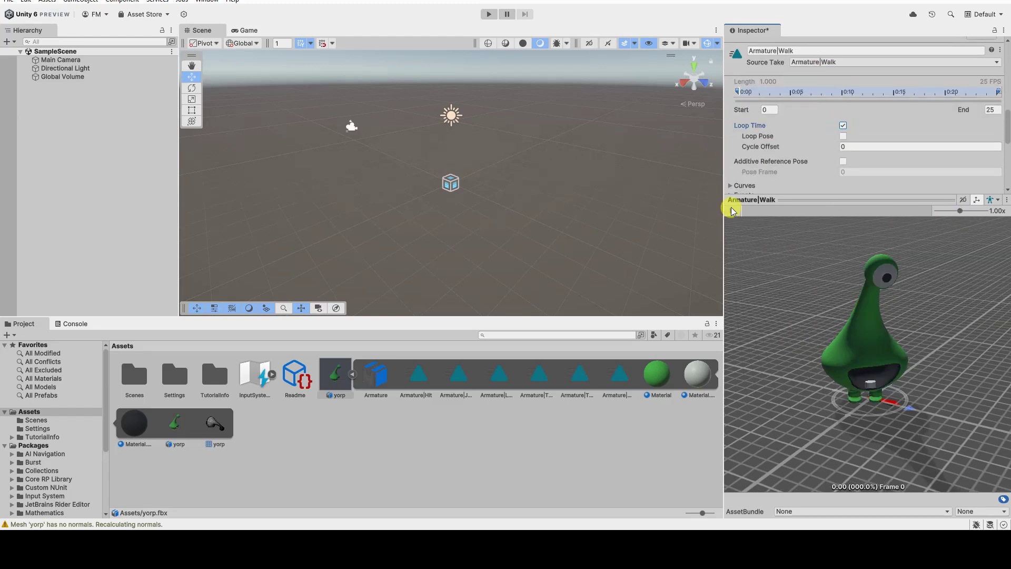
pyautogui.click(731, 210)
pyautogui.moveTo(998, 93); pyautogui.dragTo(977, 93)
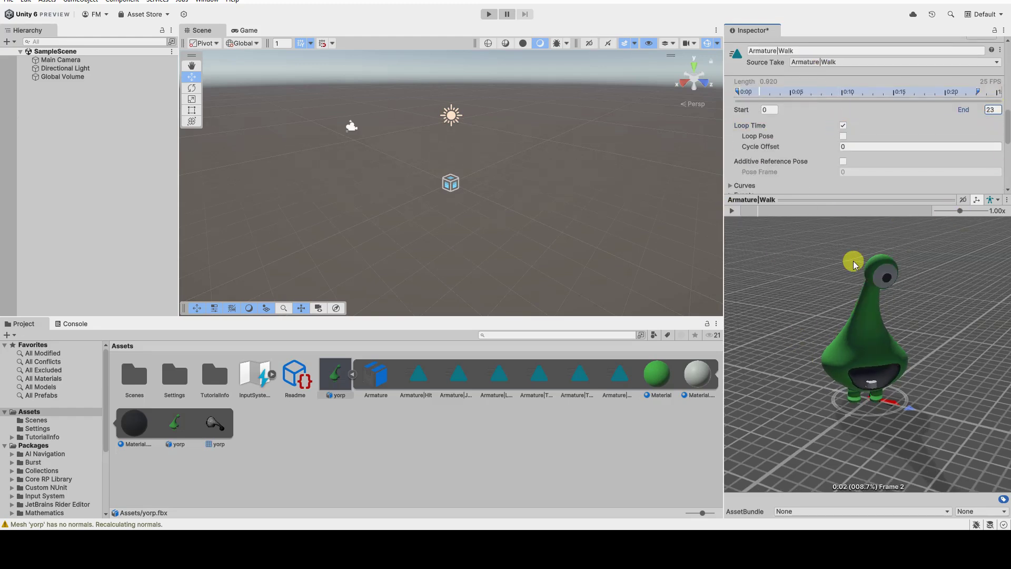
pyautogui.moveTo(804, 441); pyautogui.dragTo(815, 423)
# Preview the Armature|Hit clip, then switch the preview to Armature|Jump.
pyautogui.scroll(5, 770, 140)
pyautogui.click(769, 140)
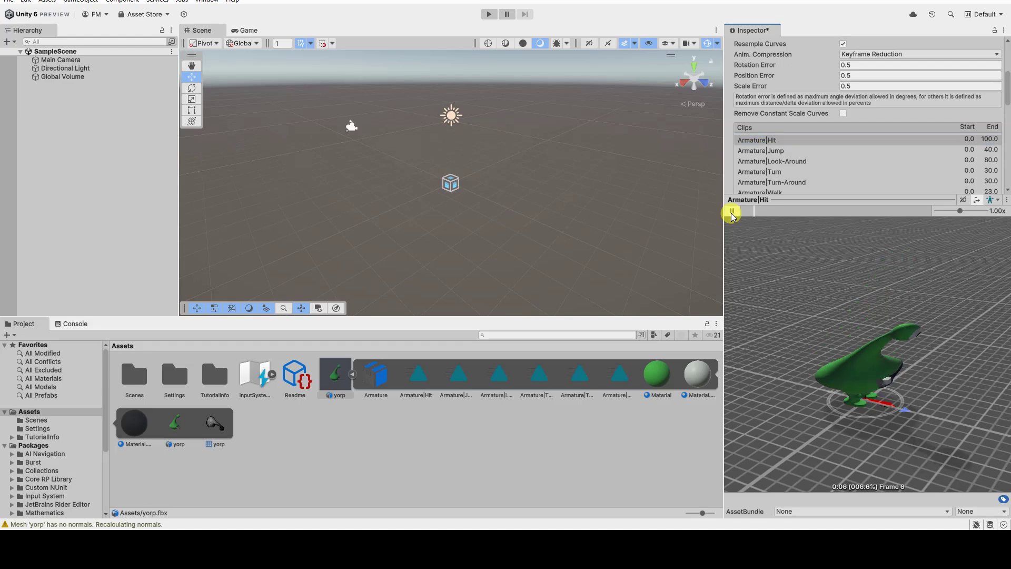
pyautogui.click(731, 211)
pyautogui.click(778, 151)
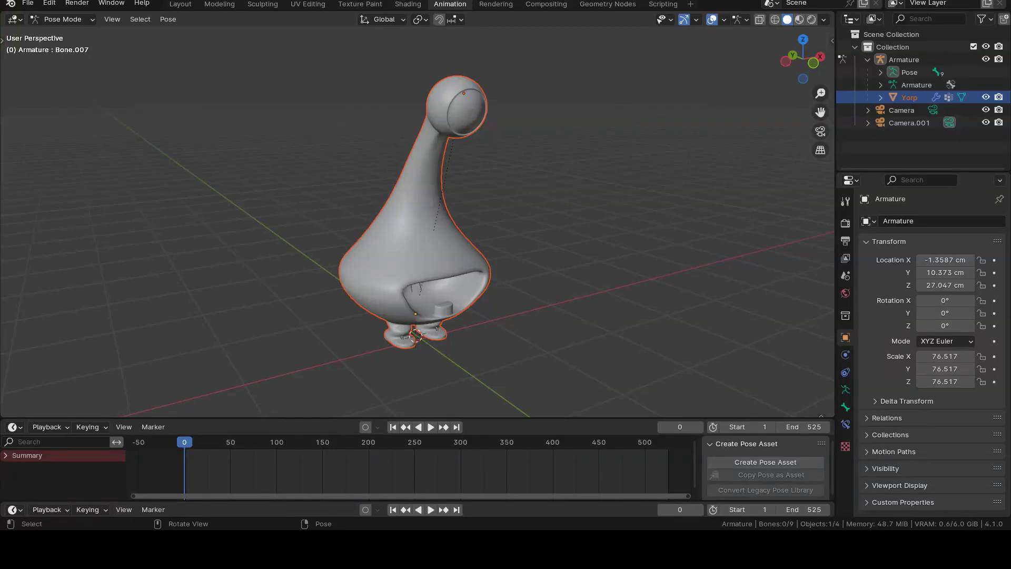
pyautogui.click(11, 6)
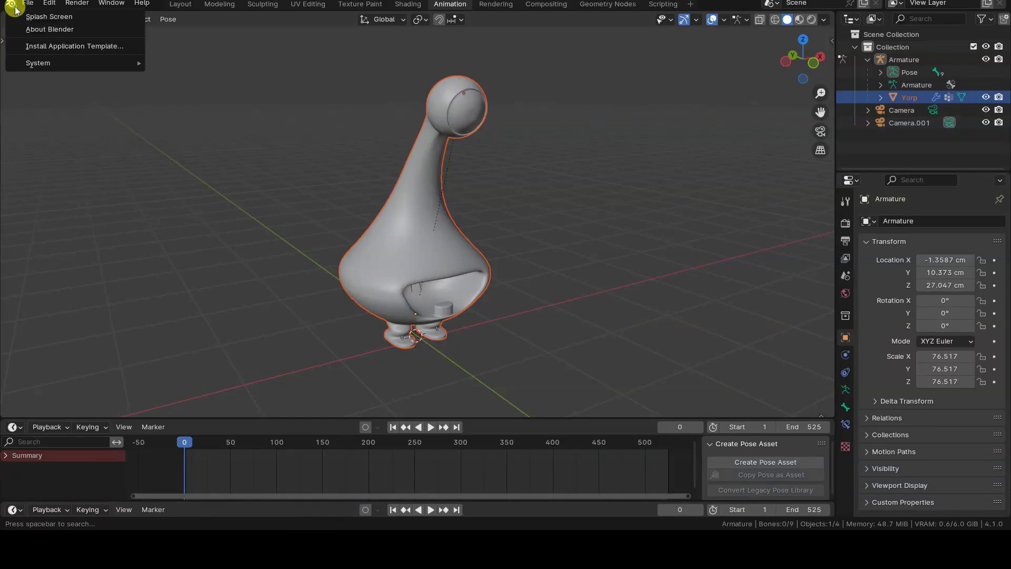
pyautogui.click(49, 16)
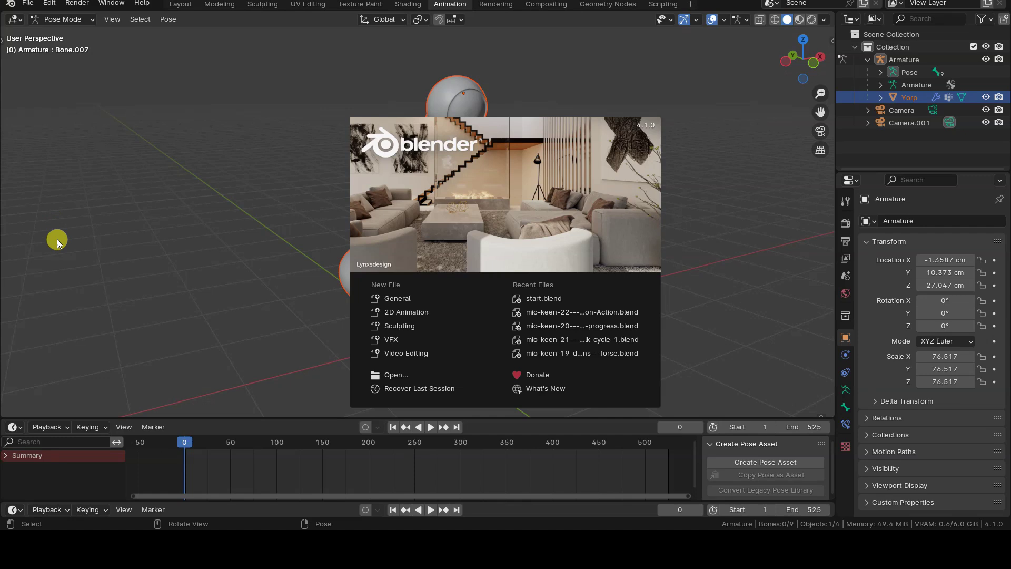
pyautogui.click(112, 251)
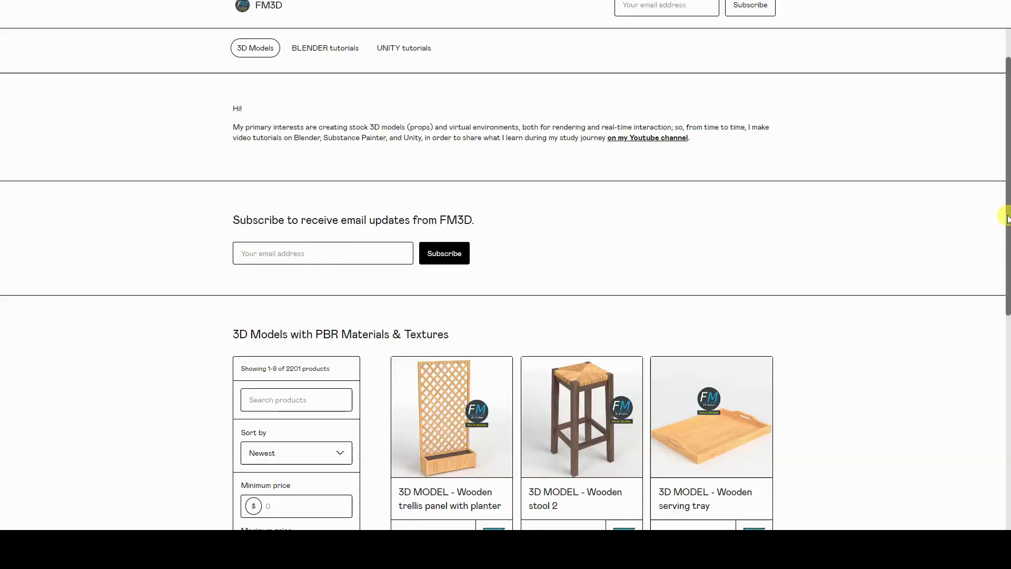
# Browse the FM3D BLENDER tutorial tiles, then filter the listing to UNITY tutorials.
pyautogui.scroll(1, 1007, 219)
pyautogui.click(327, 110)
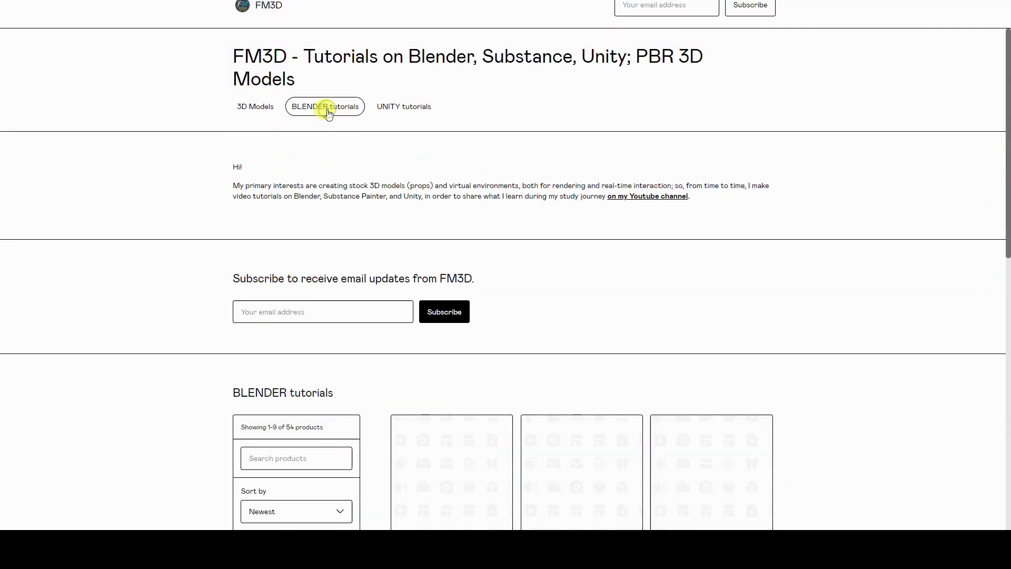
pyautogui.scroll(-10, 1006, 167)
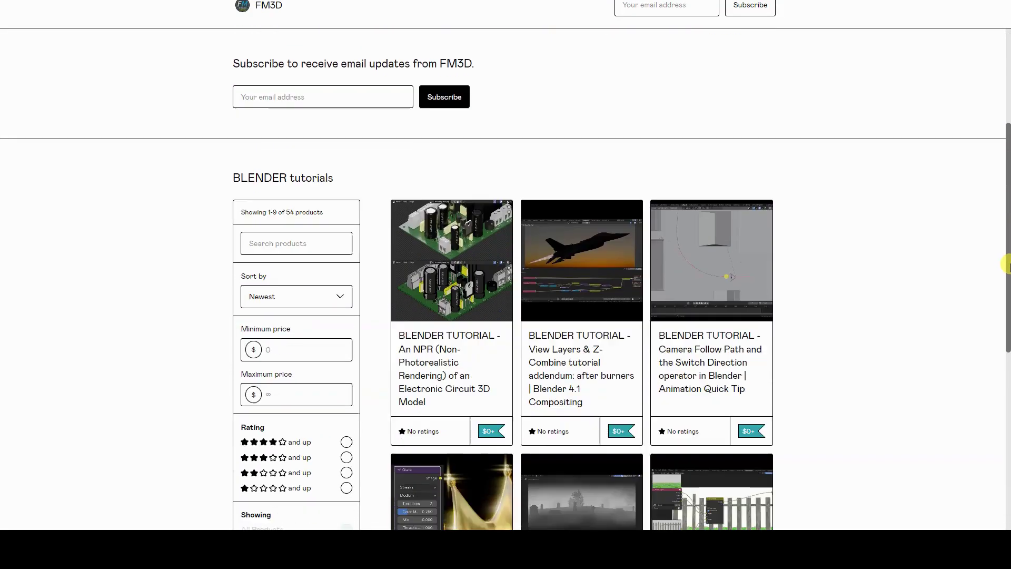
pyautogui.scroll(12, 1006, 429)
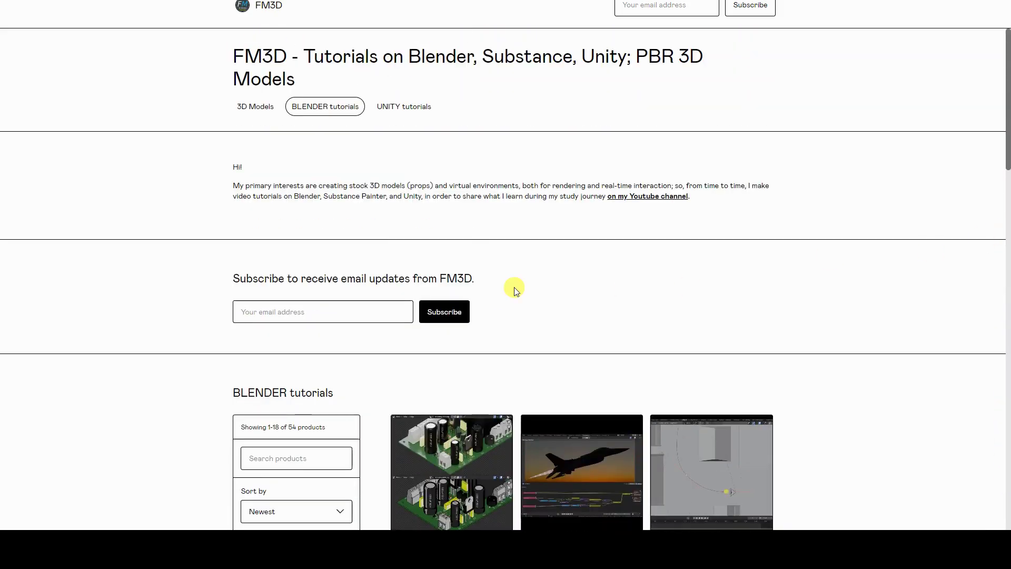
pyautogui.click(404, 107)
pyautogui.moveTo(998, 143)
pyautogui.mouseDown()
pyautogui.moveTo(1004, 408)
pyautogui.moveTo(1003, 137)
pyautogui.mouseUp()
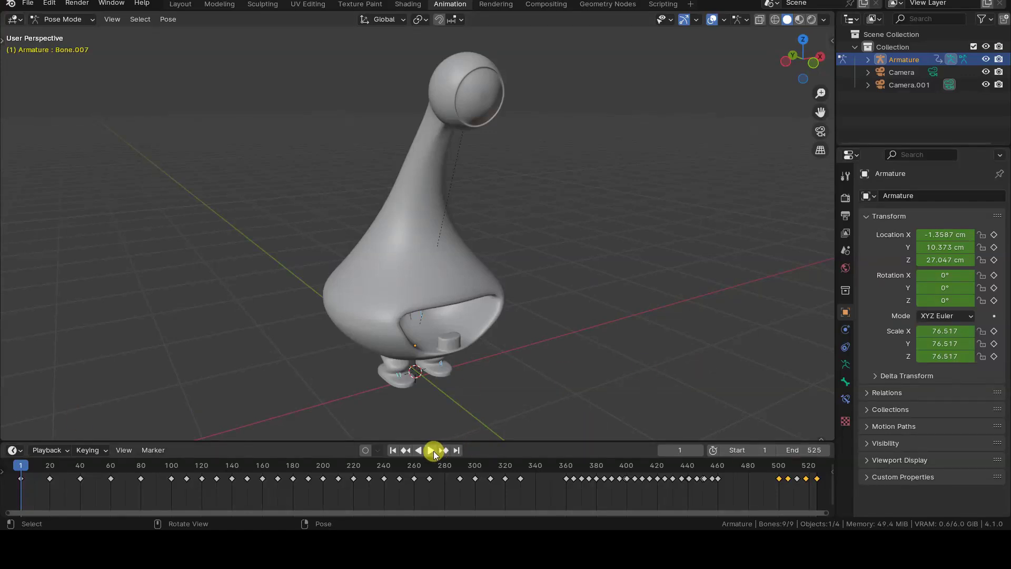
# Play and stop the animation, rewind to frame 1, and split the enlarged timeline into two.
pyautogui.click(430, 450)
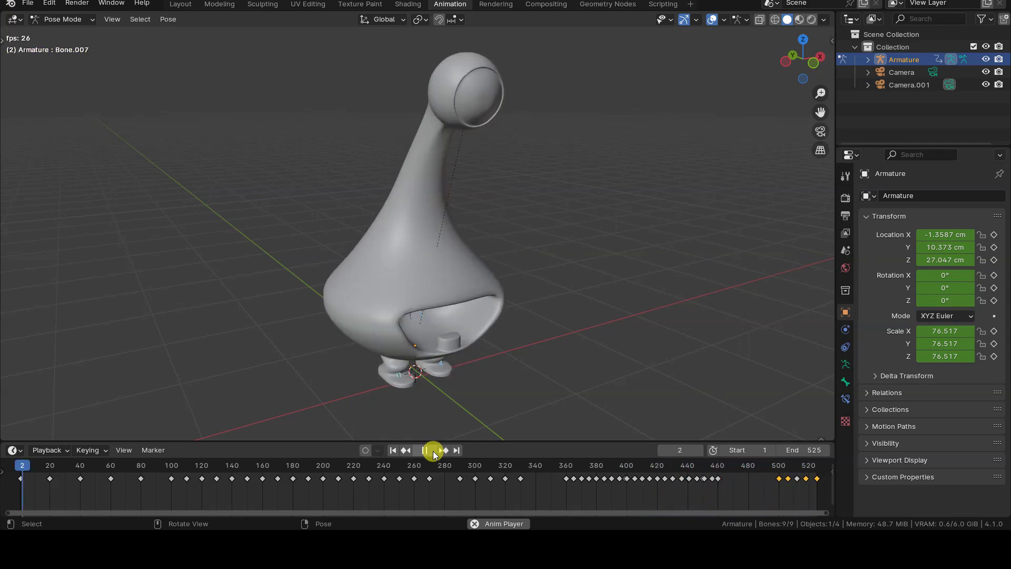
pyautogui.click(427, 450)
pyautogui.click(395, 450)
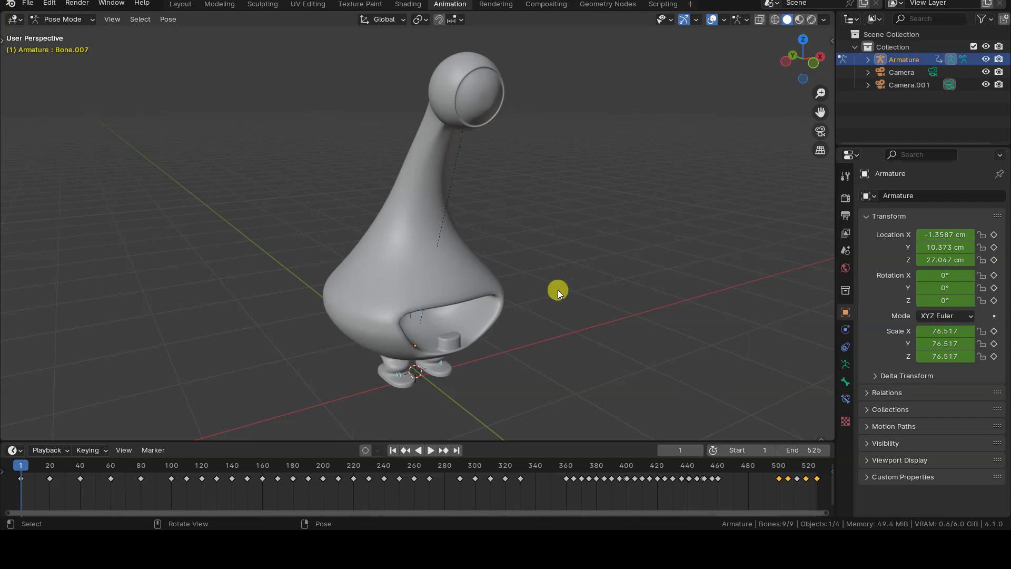
pyautogui.moveTo(772, 441); pyautogui.dragTo(821, 364)
# Change the lower area to a Dope Sheet in Action Editor mode showing the default action.
pyautogui.click(50, 377)
pyautogui.click(13, 377)
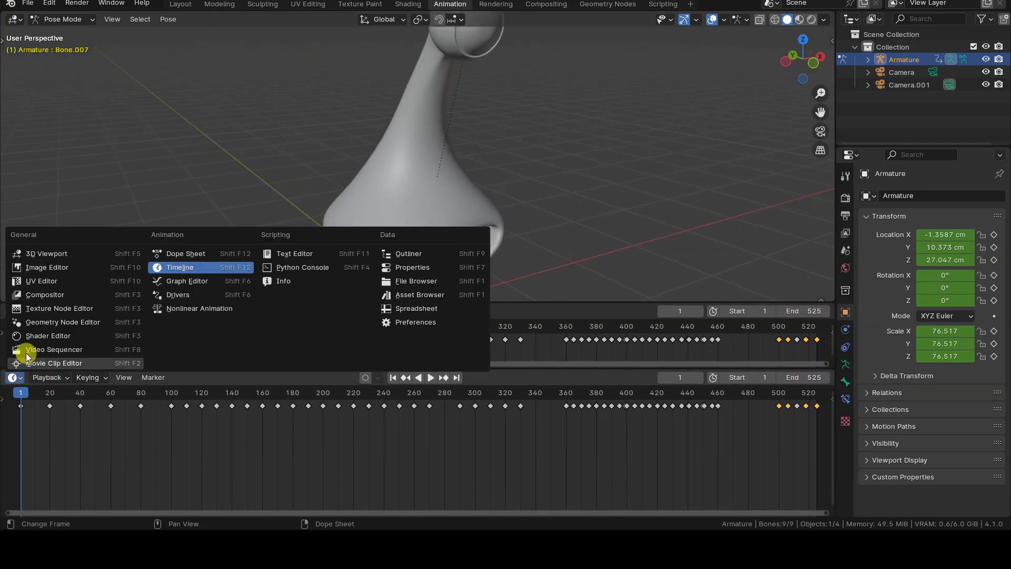
pyautogui.click(211, 254)
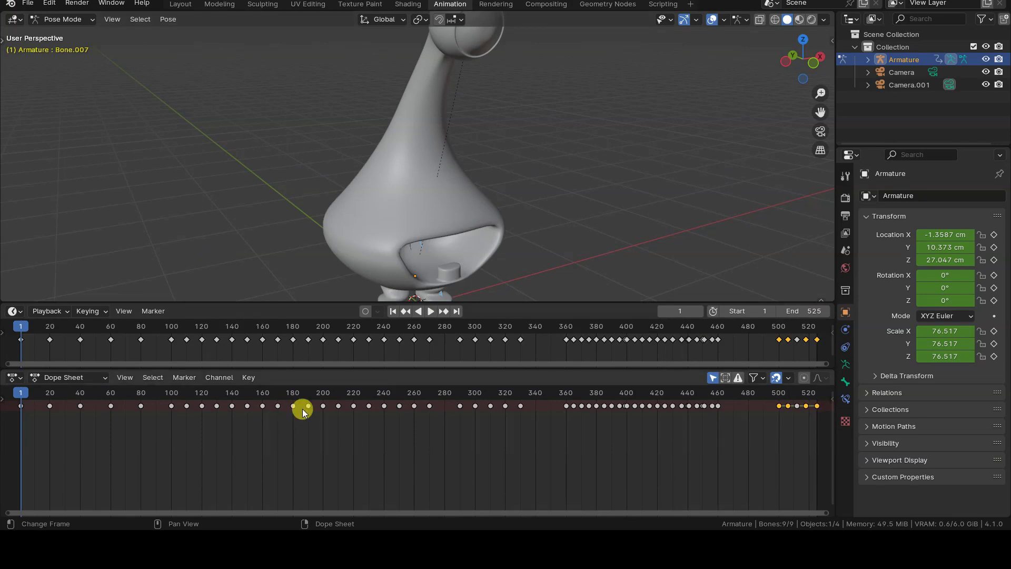
pyautogui.click(96, 377)
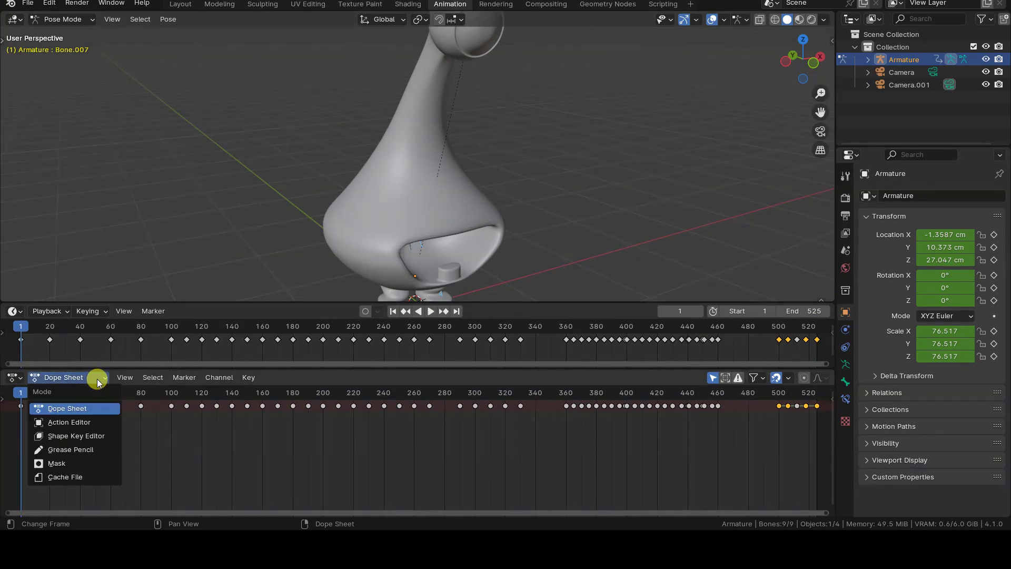
pyautogui.click(105, 425)
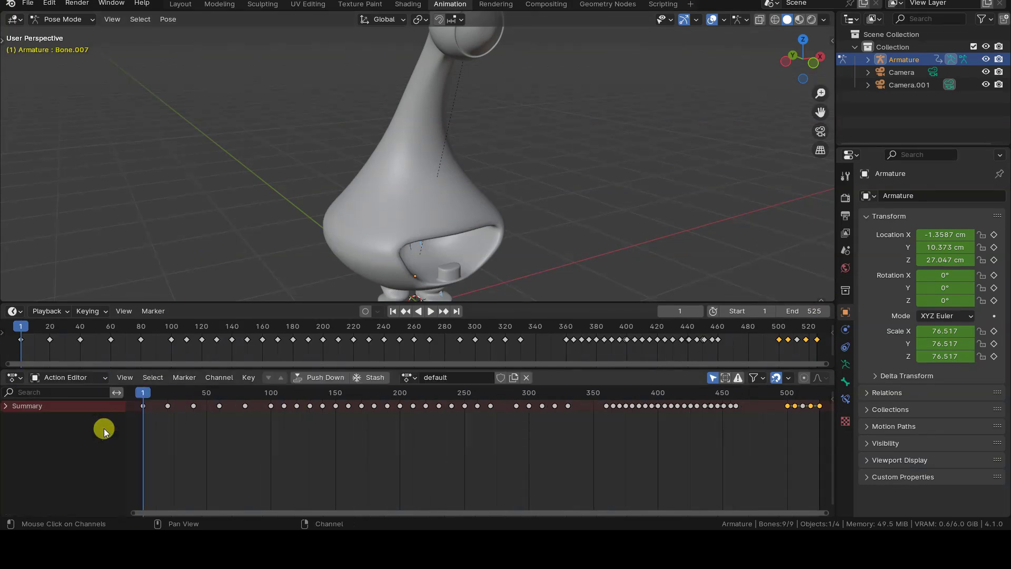
pyautogui.click(7, 405)
pyautogui.click(7, 406)
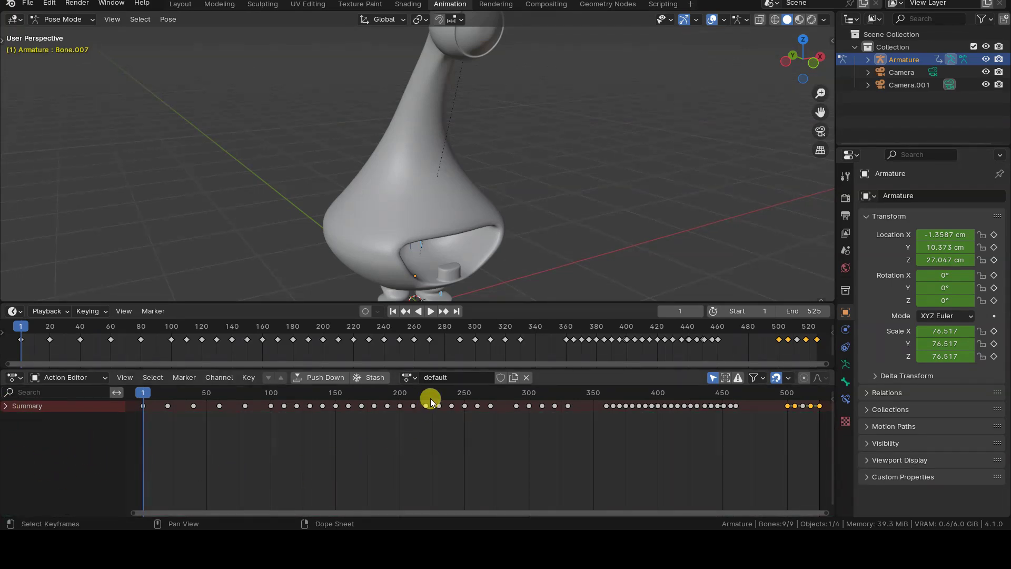
pyautogui.click(408, 378)
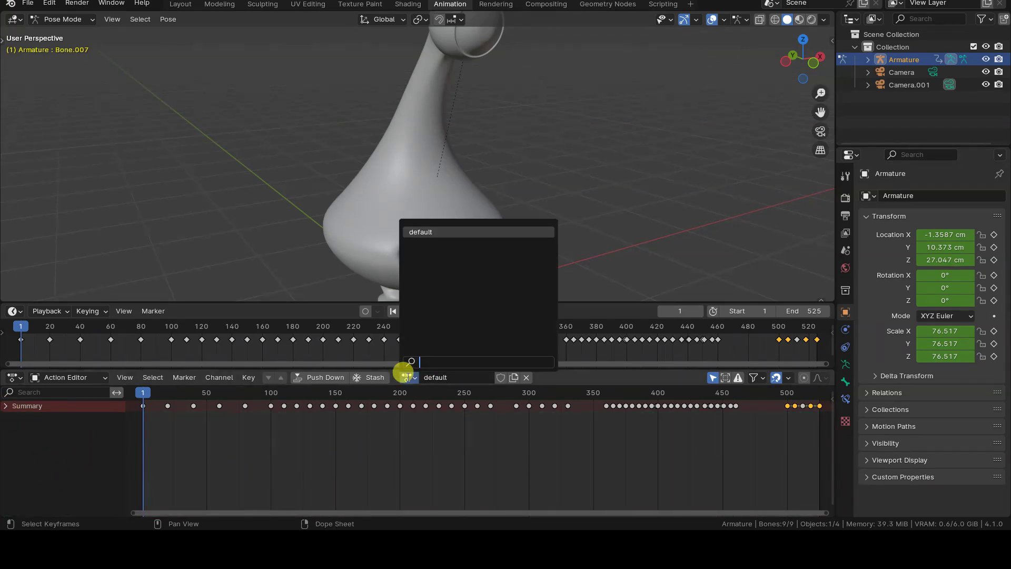
# Keep the action name 'default' and enable its Fake User shield.
pyautogui.click(406, 377)
pyautogui.click(452, 377)
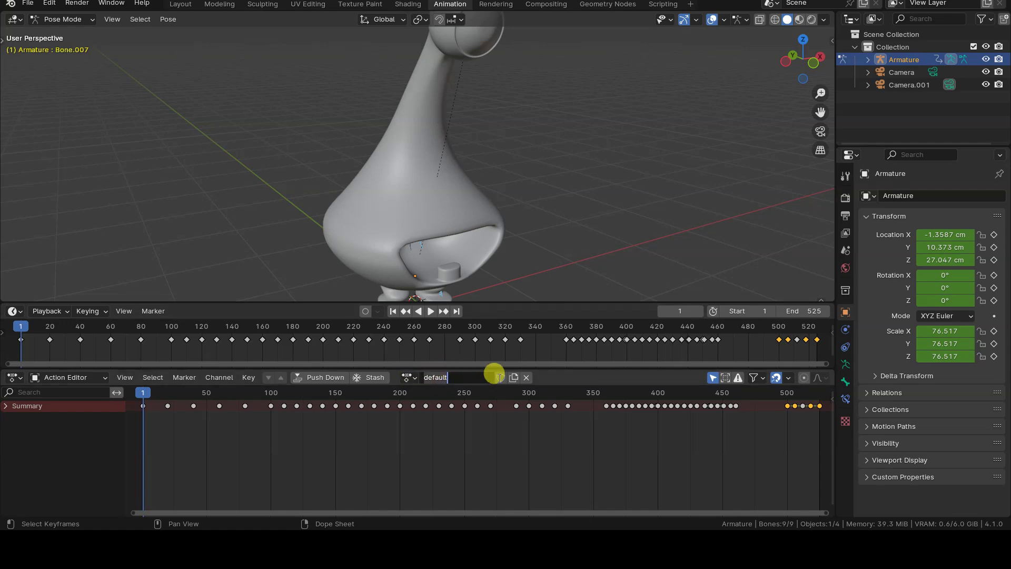
pyautogui.press('Return')
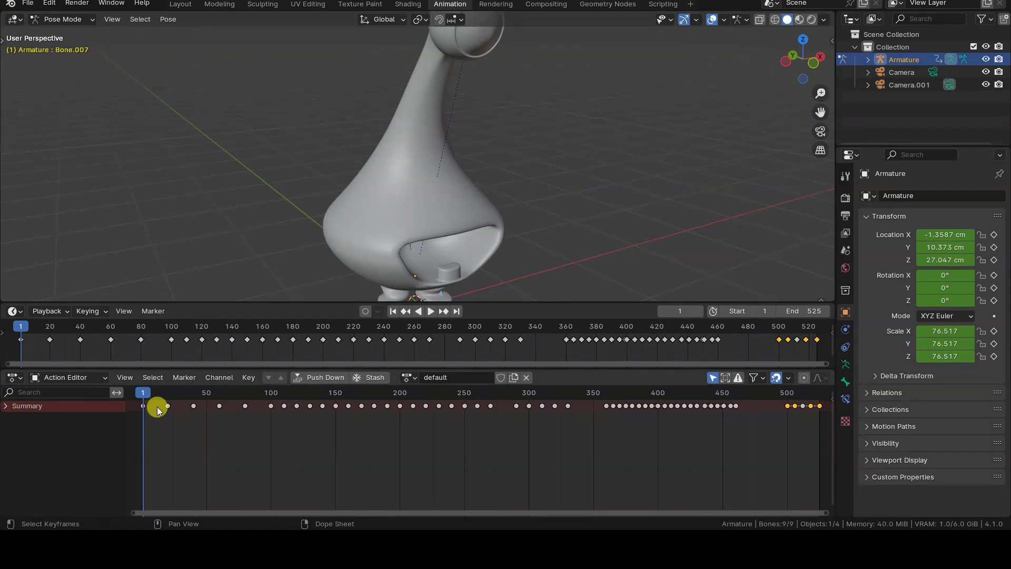
pyautogui.click(500, 378)
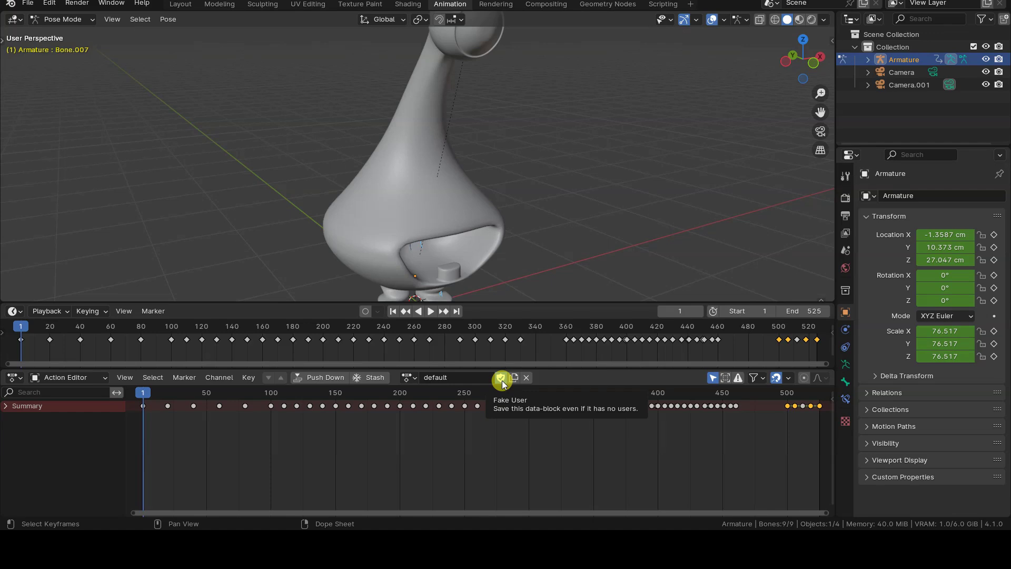
pyautogui.click(408, 377)
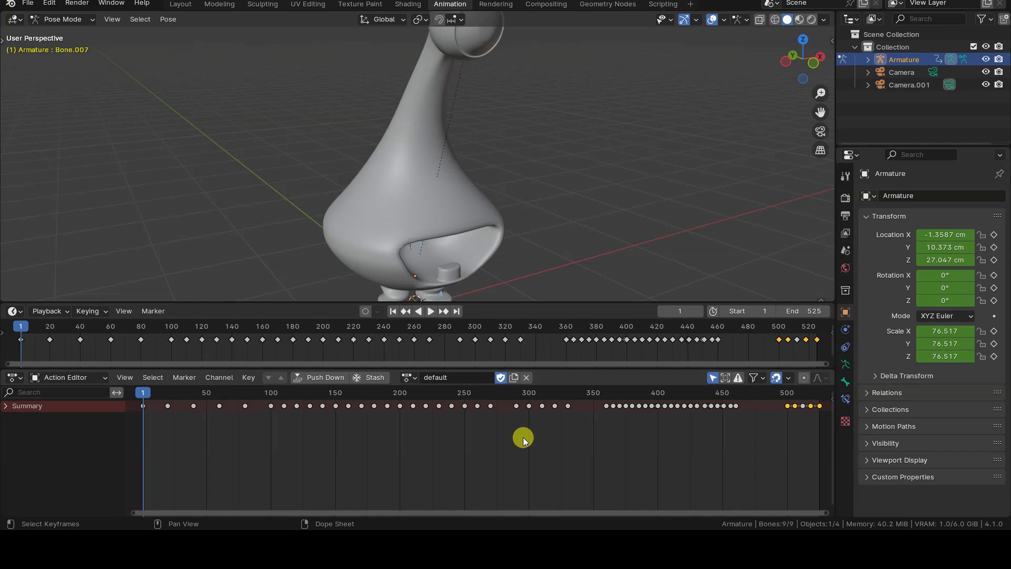
# In the N sidebar, enable Manual Frame Range, name the action Look-Around and set End to 80.
pyautogui.press('n')
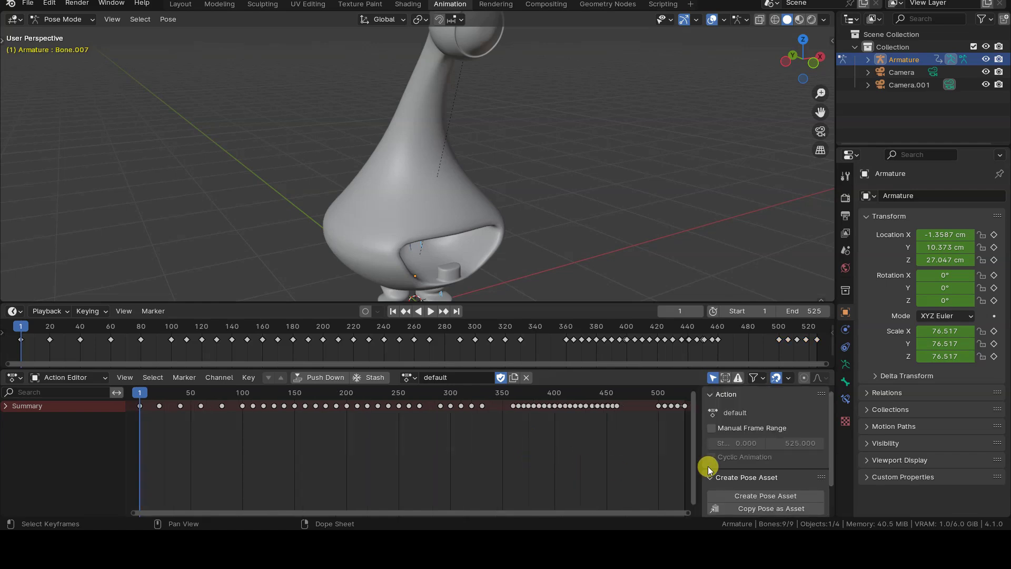
pyautogui.click(734, 431)
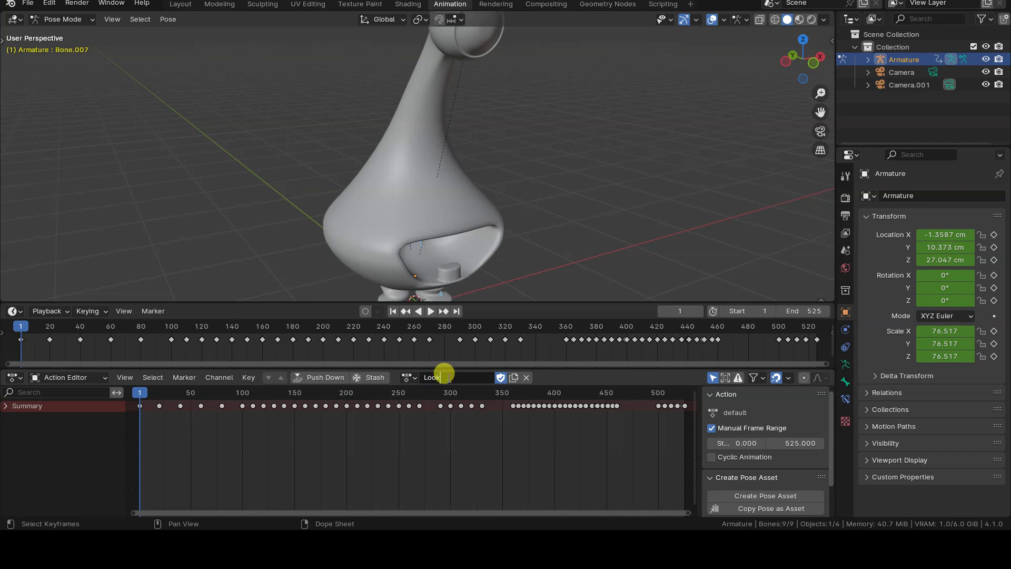
pyautogui.press('Return')
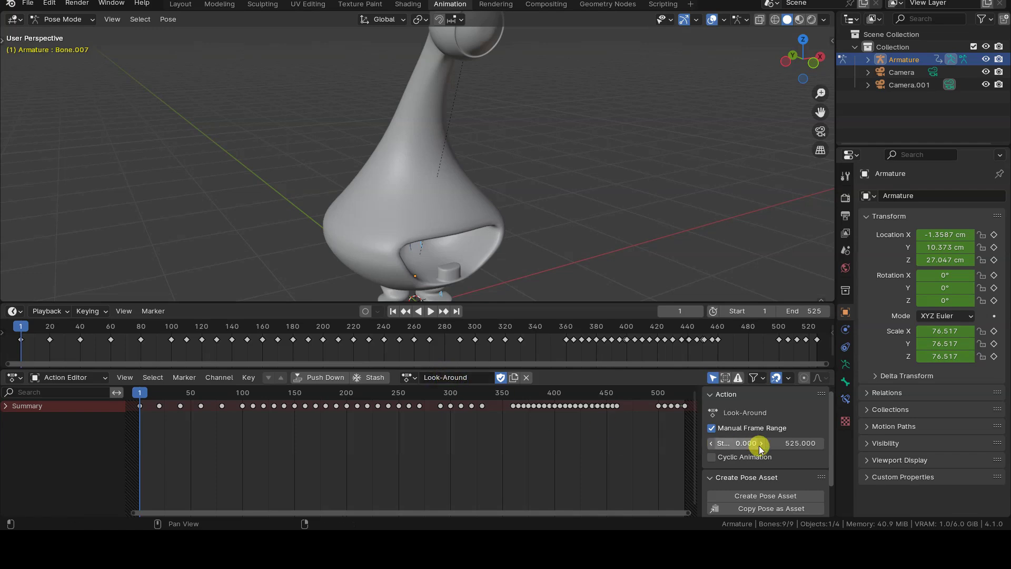
pyautogui.click(786, 443)
pyautogui.write('80')
pyautogui.press('Return')
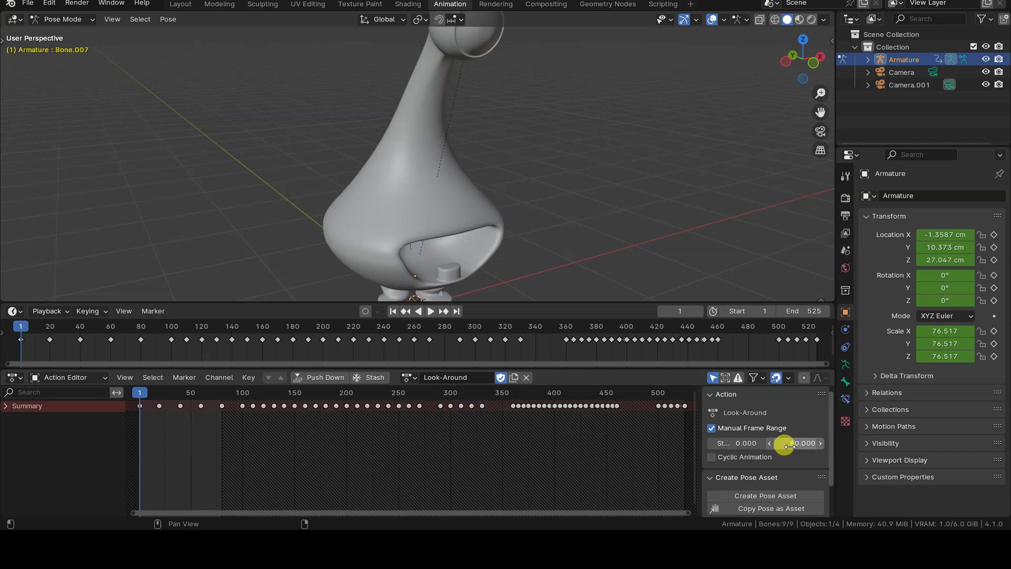
pyautogui.keyDown('ctrl'); pyautogui.scroll(1, 343, 445); pyautogui.keyUp('ctrl')
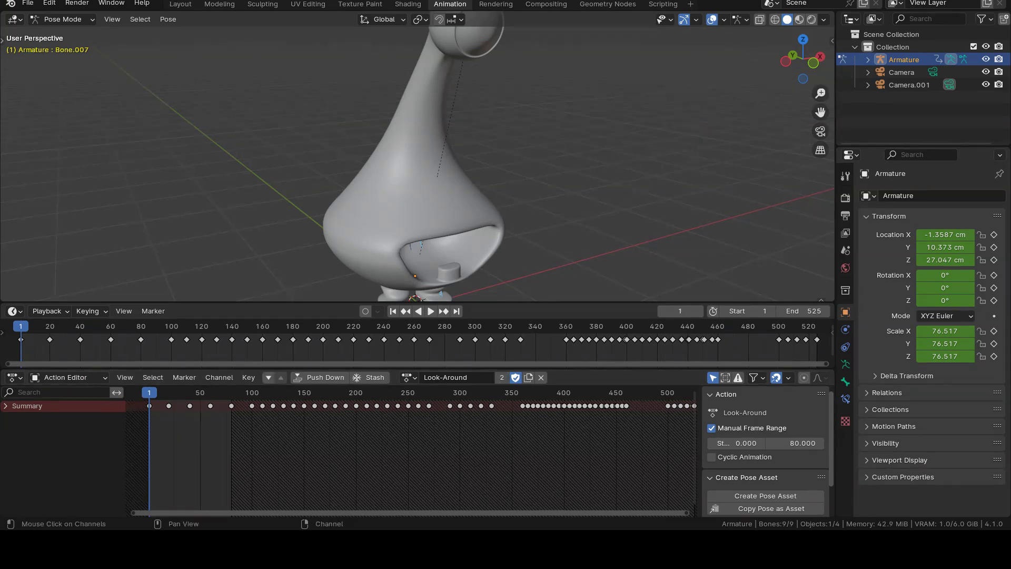
# Duplicate Look-Around as a new action with Fake User and rename it Turn.
pyautogui.click(529, 378)
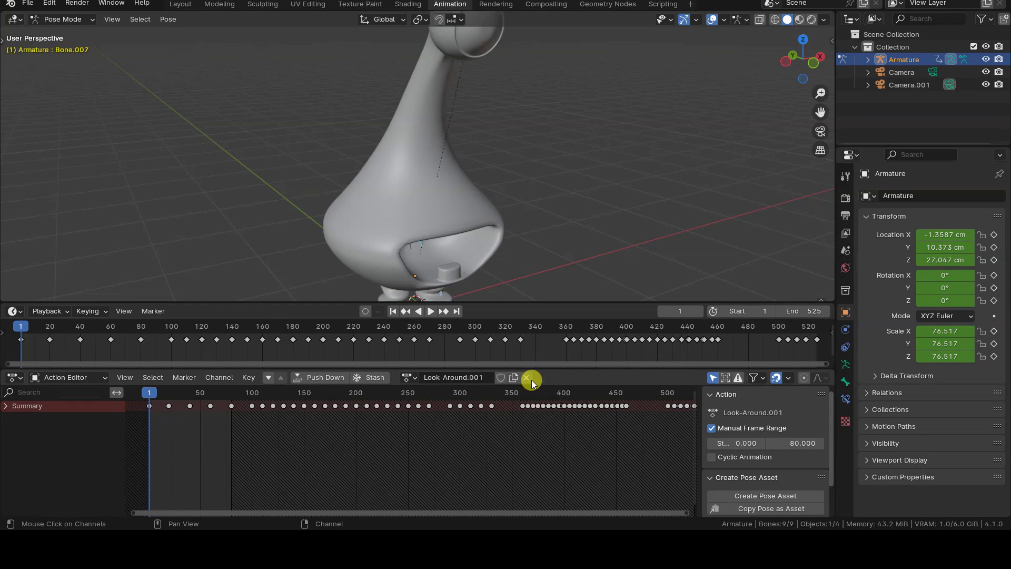
pyautogui.click(504, 380)
pyautogui.click(462, 378)
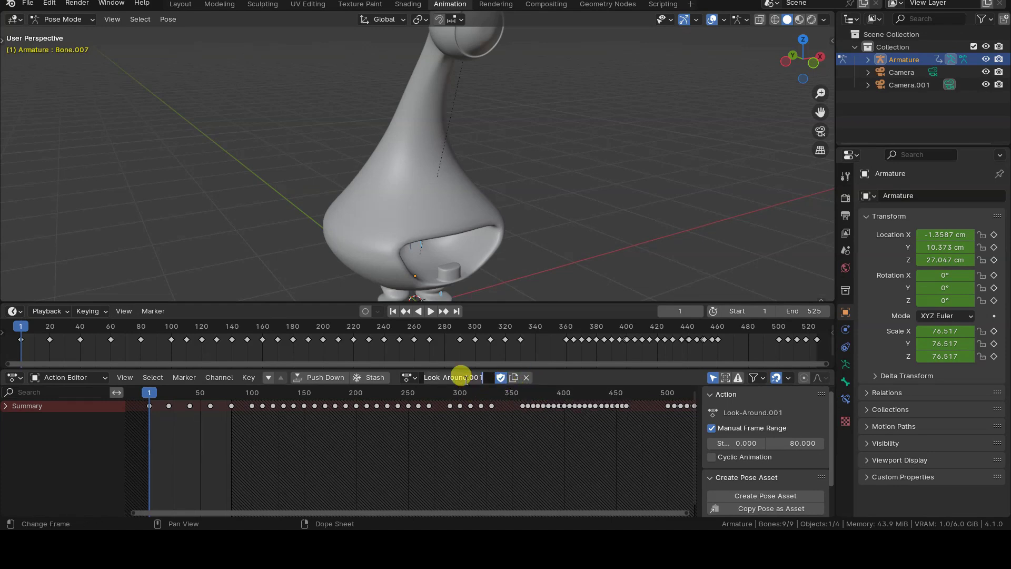
pyautogui.hotkey('ctrl', 'a')
pyautogui.write('Tur')
# Set the Turn action's manual frame range start to 100.
pyautogui.click(725, 441)
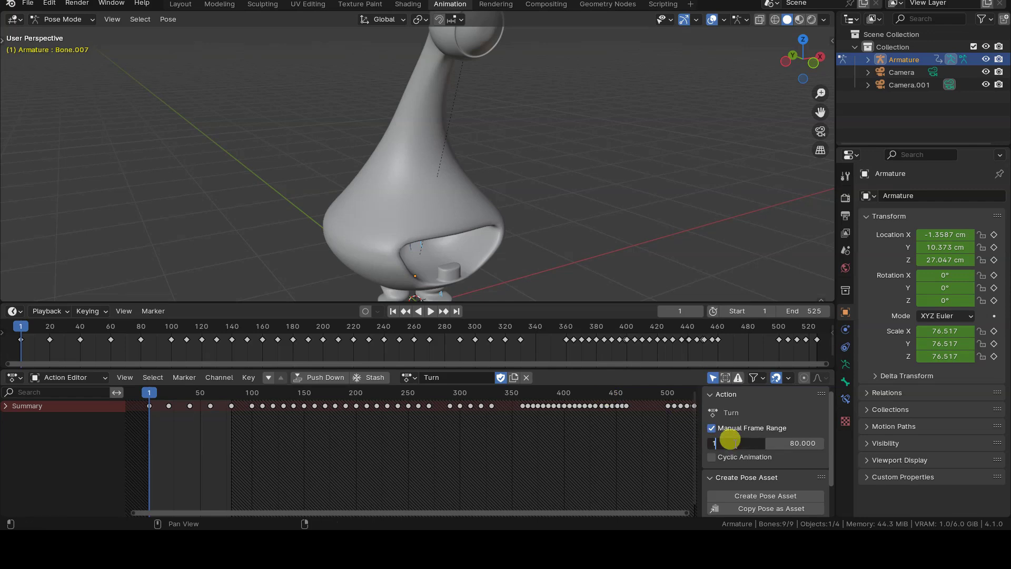
pyautogui.write('100')
pyautogui.press('Return')
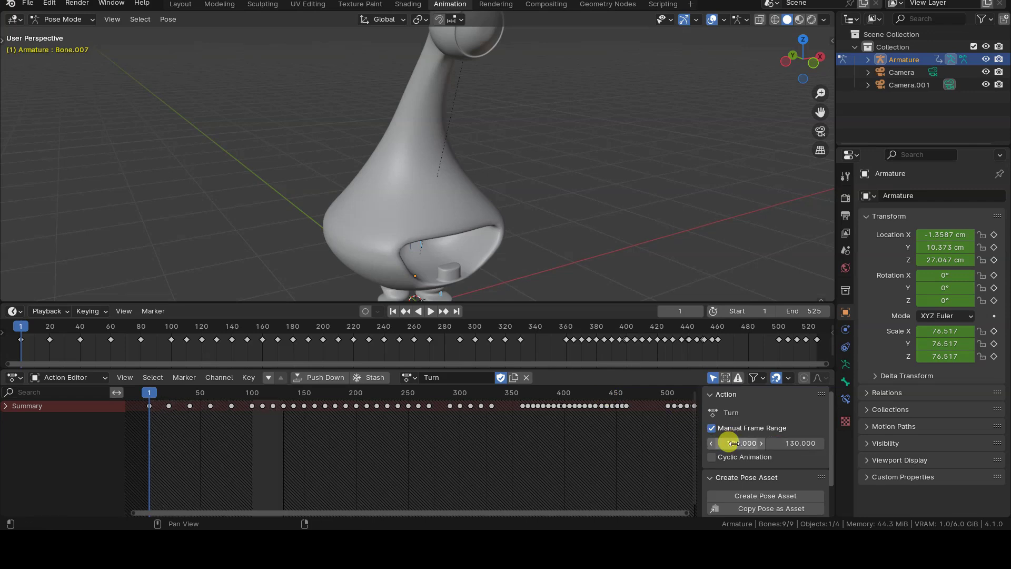
pyautogui.keyDown('ctrl'); pyautogui.hscroll(-1, 244, 434); pyautogui.keyUp('ctrl')
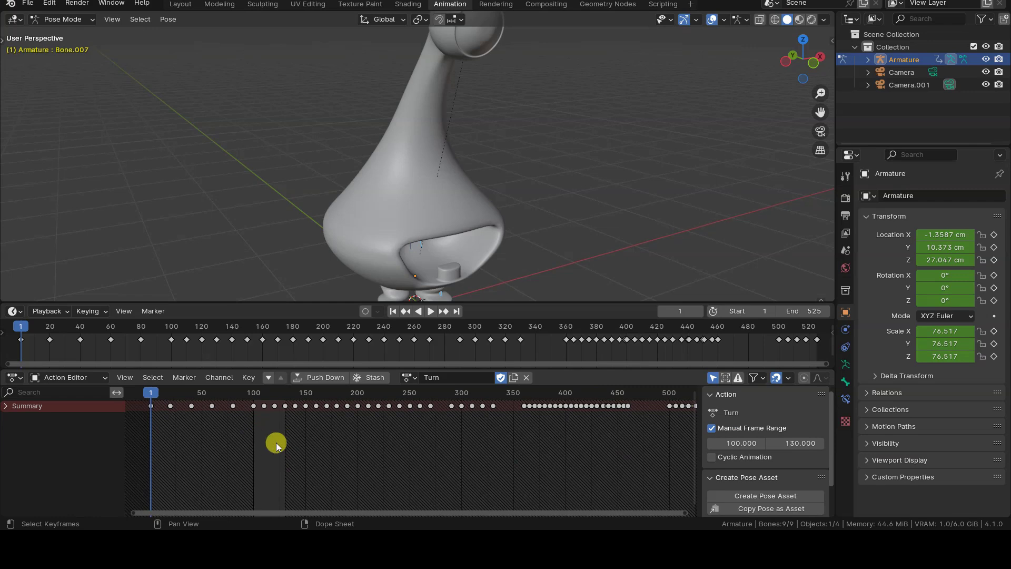
pyautogui.click(407, 377)
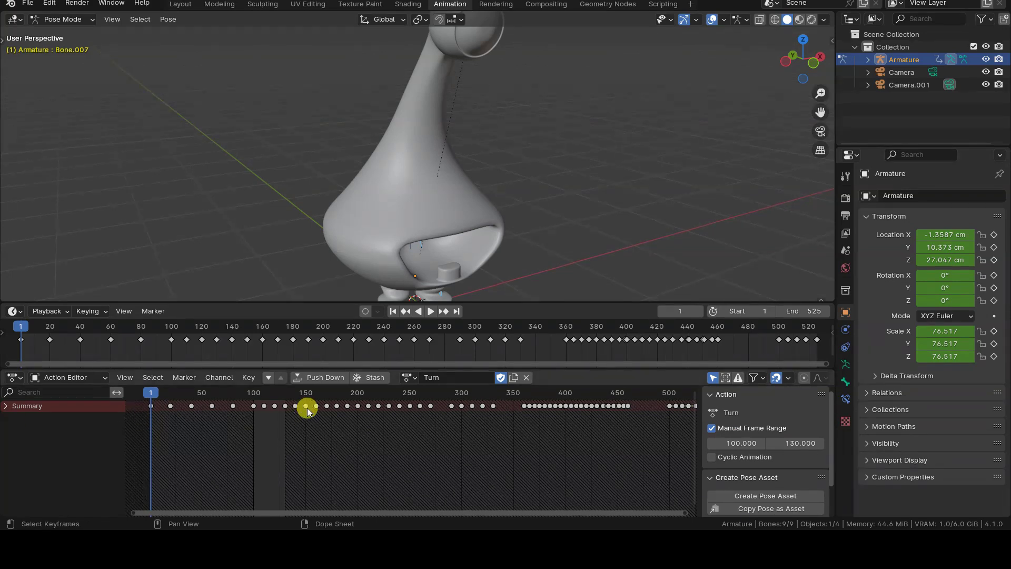
# Copy the Turn action, give it Fake User and rename it Jump.
pyautogui.click(513, 377)
pyautogui.click(500, 379)
pyautogui.doubleClick(470, 376)
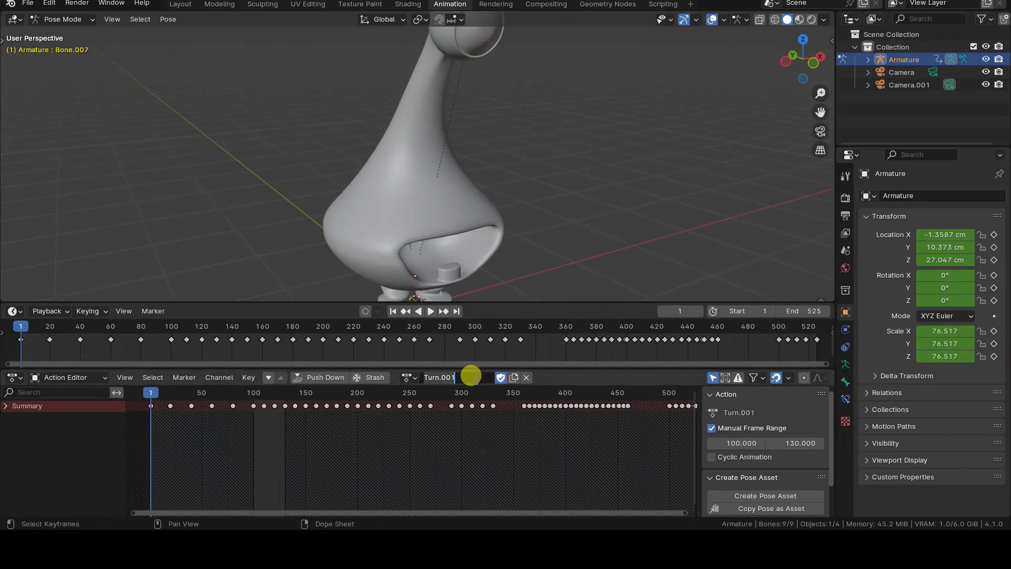
pyautogui.write('Jump')
pyautogui.press('Return')
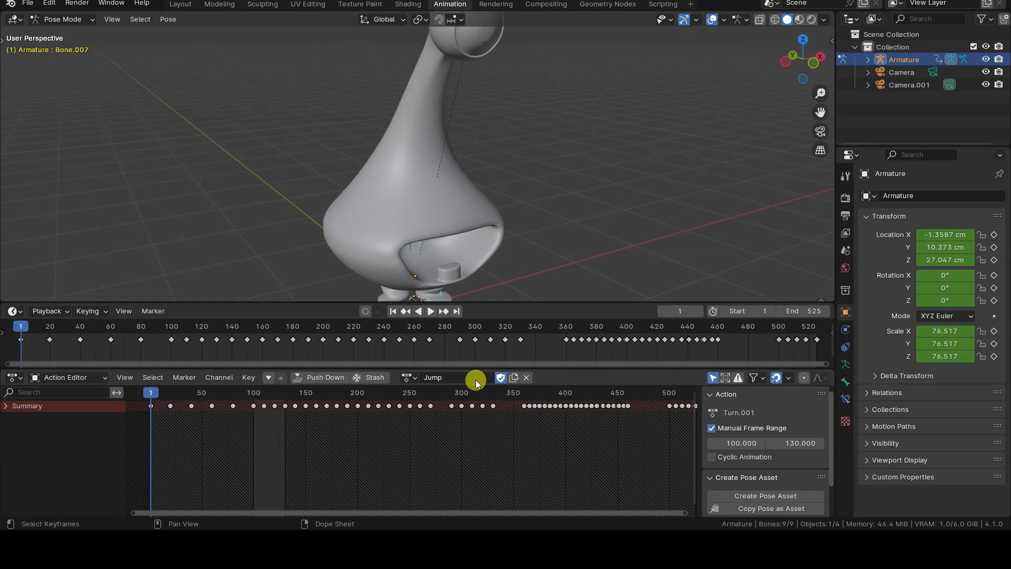
# Set Jump's manual frame range to 290–330.
pyautogui.click(727, 442)
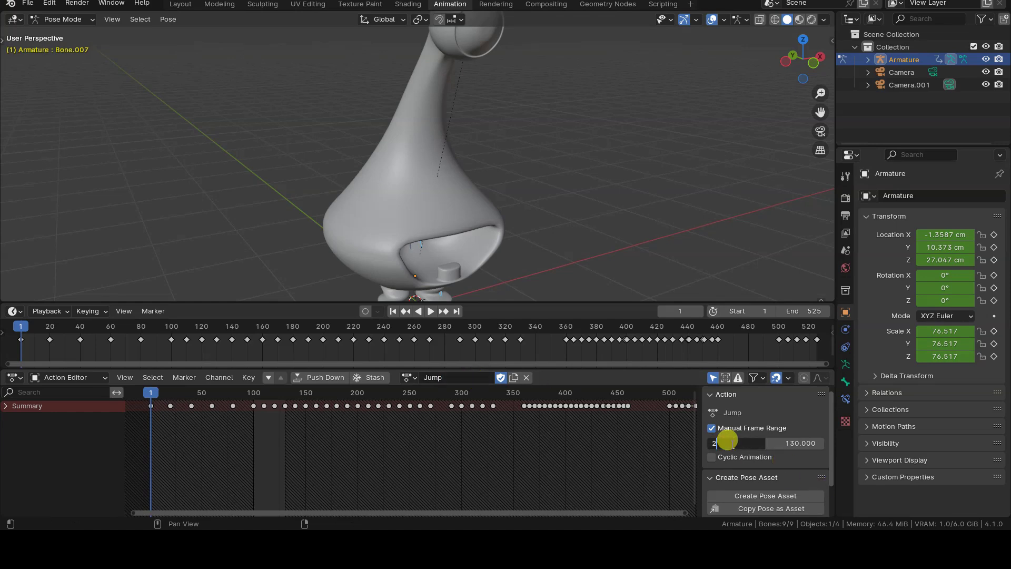
pyautogui.write('290')
pyautogui.press('Tab')
pyautogui.write('330')
pyautogui.press('Return')
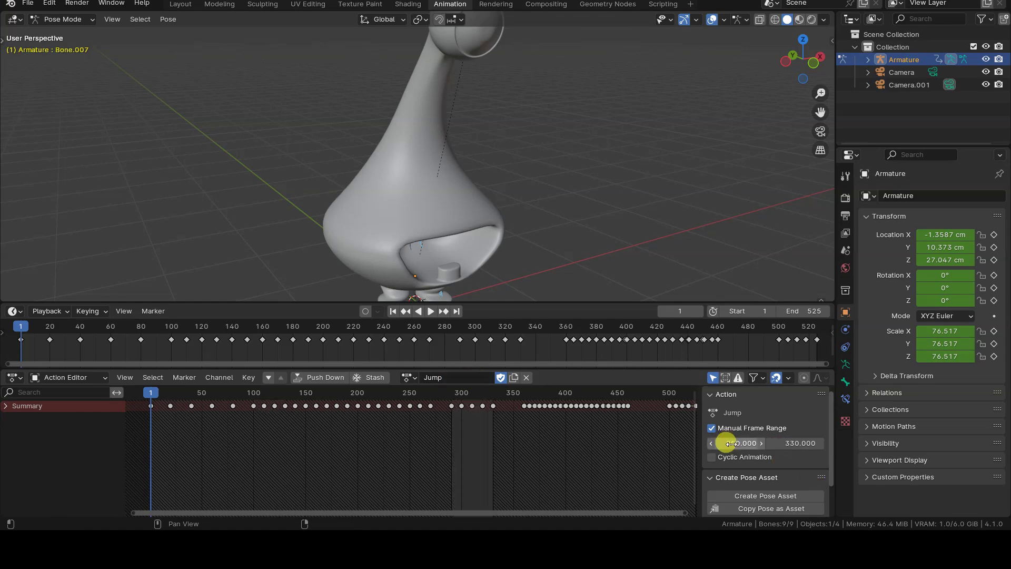
# Copy Jump into a new Fake User action named Hit.
pyautogui.scroll(-1, 600, 452)
pyautogui.scroll(-1, 600, 451)
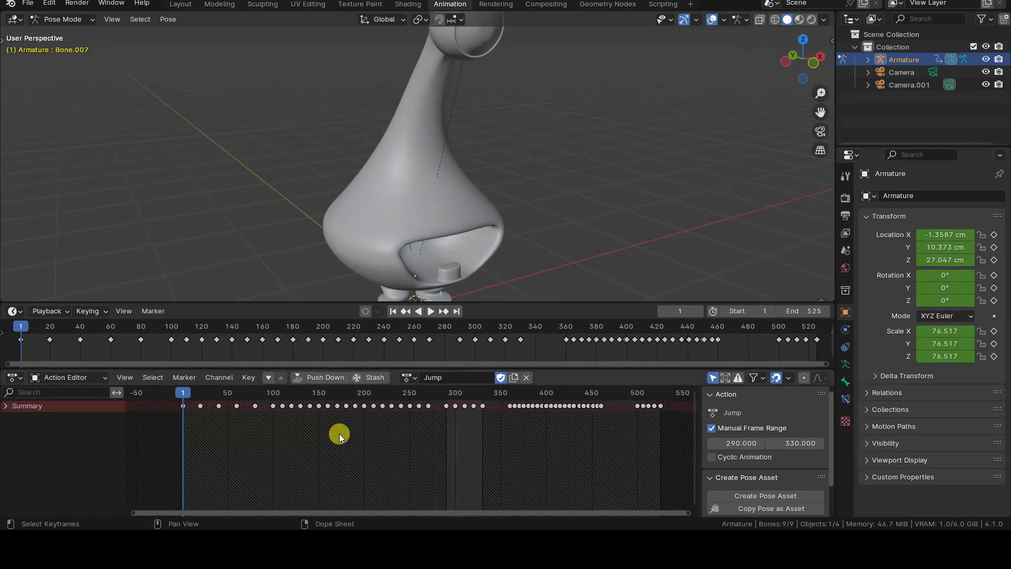
pyautogui.click(501, 377)
pyautogui.click(468, 375)
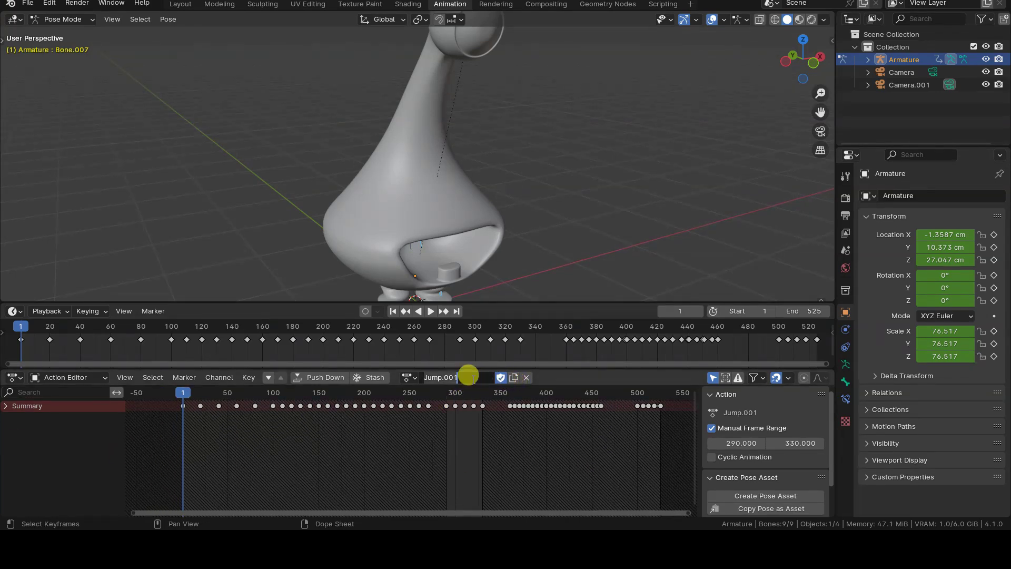
pyautogui.write('Hit')
pyautogui.press('Return')
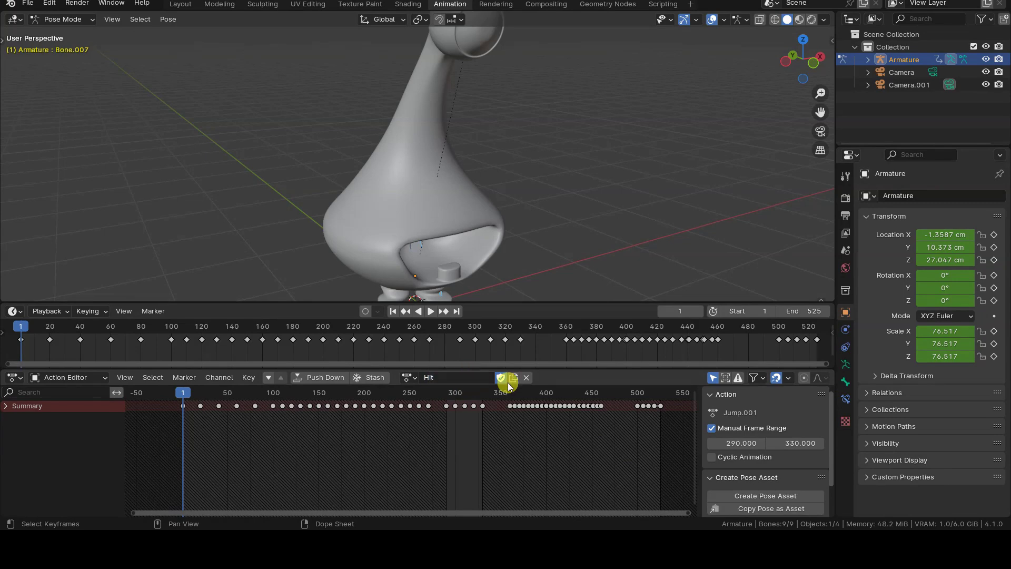
# Set Hit's manual frame range to 360–460 and scrub to frame 442.
pyautogui.click(721, 440)
pyautogui.write('360')
pyautogui.press('Tab')
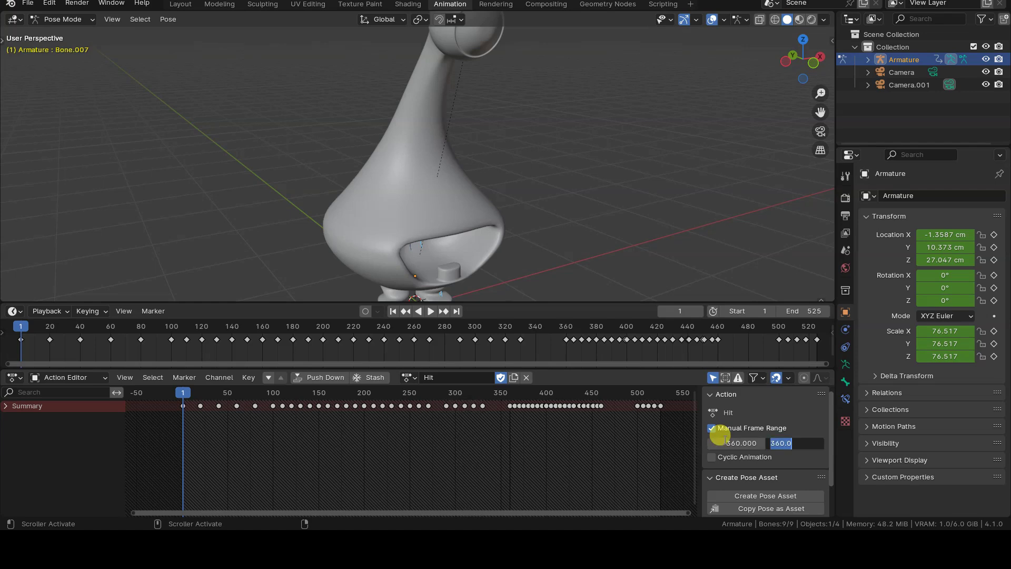
pyautogui.write('460')
pyautogui.press('Return')
pyautogui.click(652, 406)
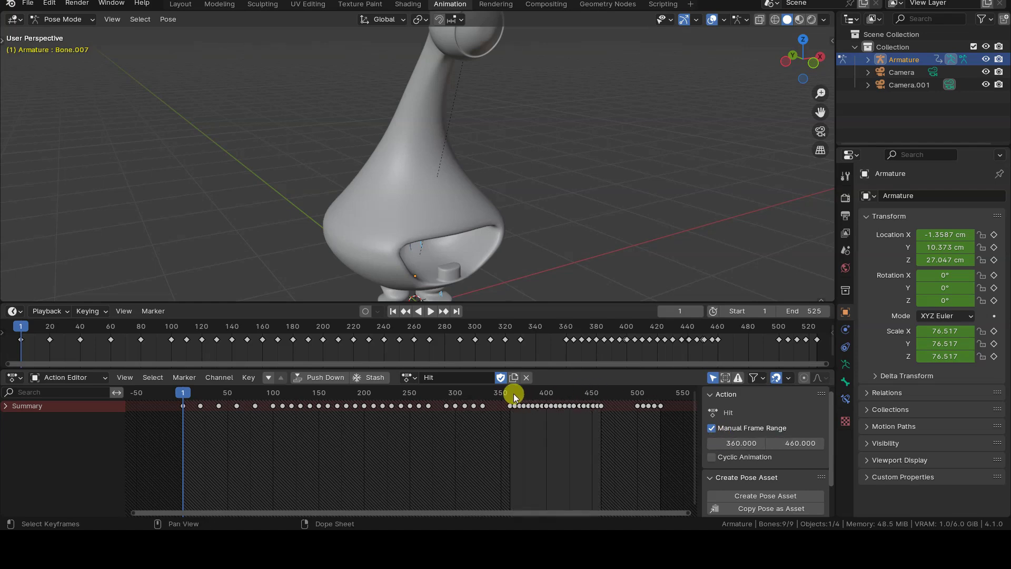
pyautogui.moveTo(514, 393); pyautogui.dragTo(598, 399)
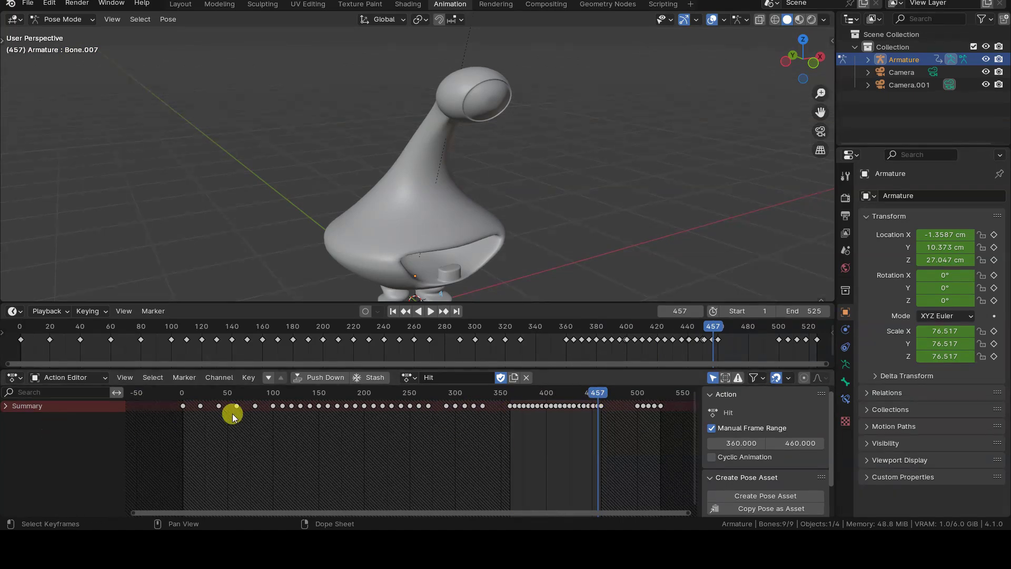
# Rename the duplicated action to Walk and set its range start to 500.
pyautogui.click(464, 381)
pyautogui.click(731, 437)
pyautogui.write('500')
pyautogui.press('Return')
# Play the Walk range, scrub to frame 525 then 516, inspecting the feet up close.
pyautogui.press('space')
pyautogui.moveTo(636, 400); pyautogui.dragTo(661, 403)
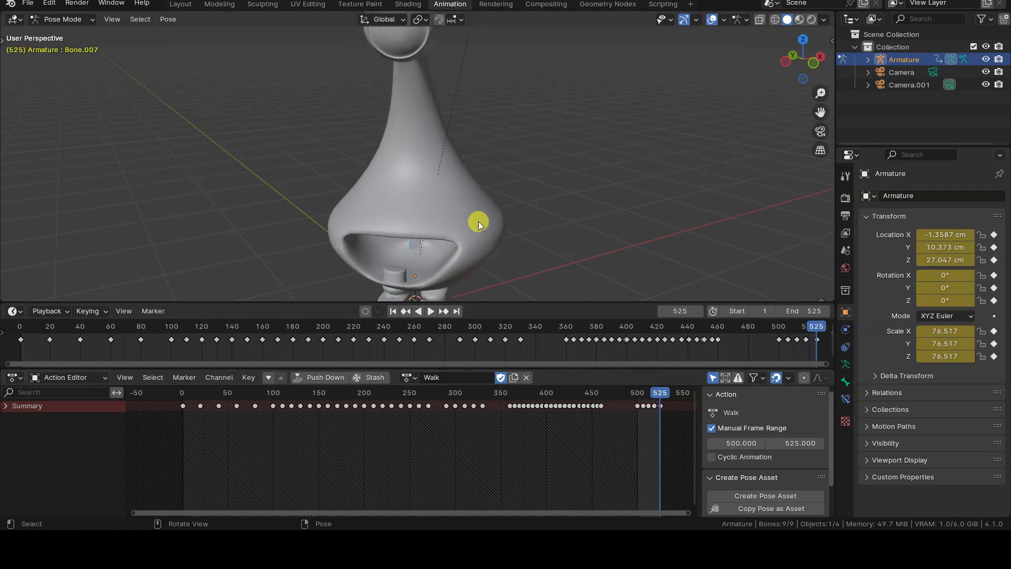
pyautogui.moveTo(478, 221); pyautogui.dragTo(537, 205, button='middle')
pyautogui.scroll(3, 566, 239)
pyautogui.moveTo(566, 239); pyautogui.dragTo(579, 235, button='middle')
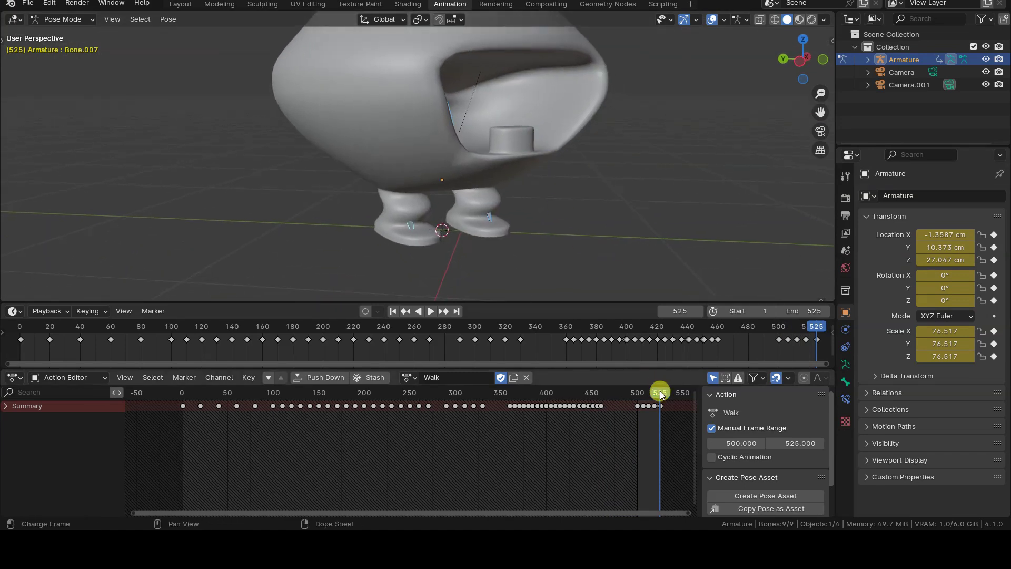
pyautogui.moveTo(662, 395)
pyautogui.mouseDown()
pyautogui.moveTo(640, 396)
pyautogui.moveTo(661, 396)
pyautogui.mouseUp()
pyautogui.scroll(-3, 497, 229)
pyautogui.moveTo(497, 229); pyautogui.dragTo(476, 177, button='middle')
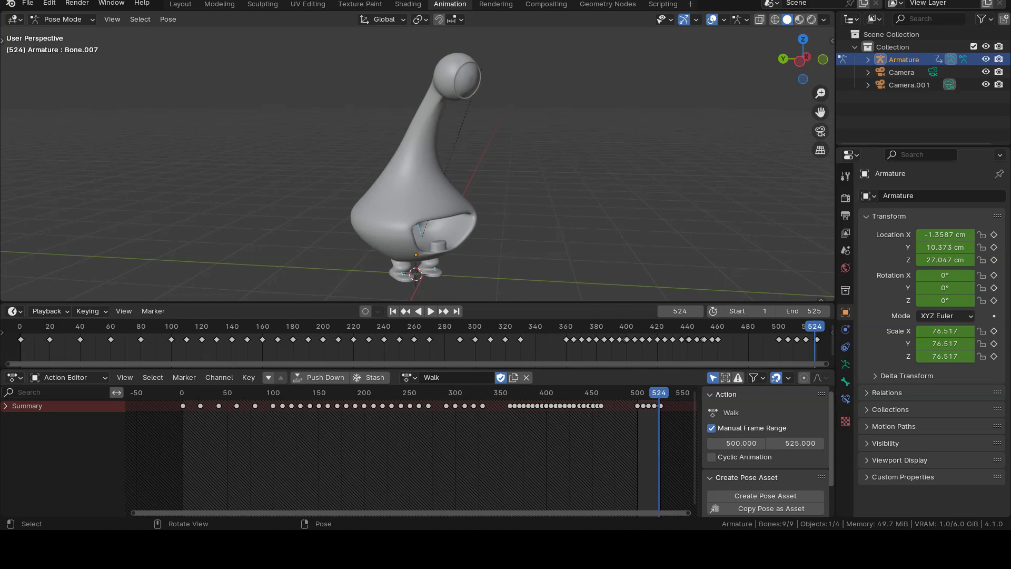
# Rename the Sphere mesh under the Armature to yorp.
pyautogui.click(868, 60)
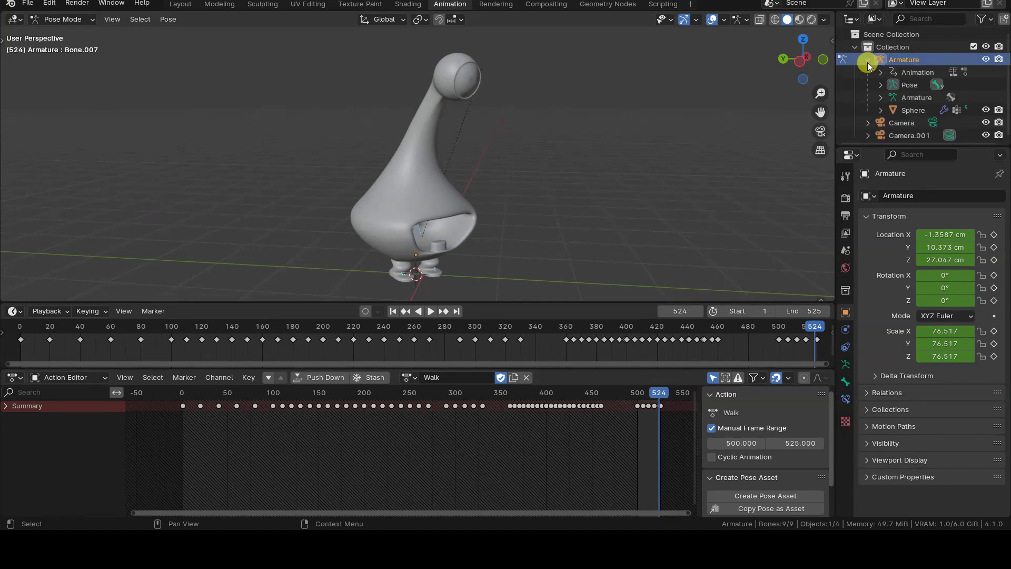
pyautogui.click(912, 110)
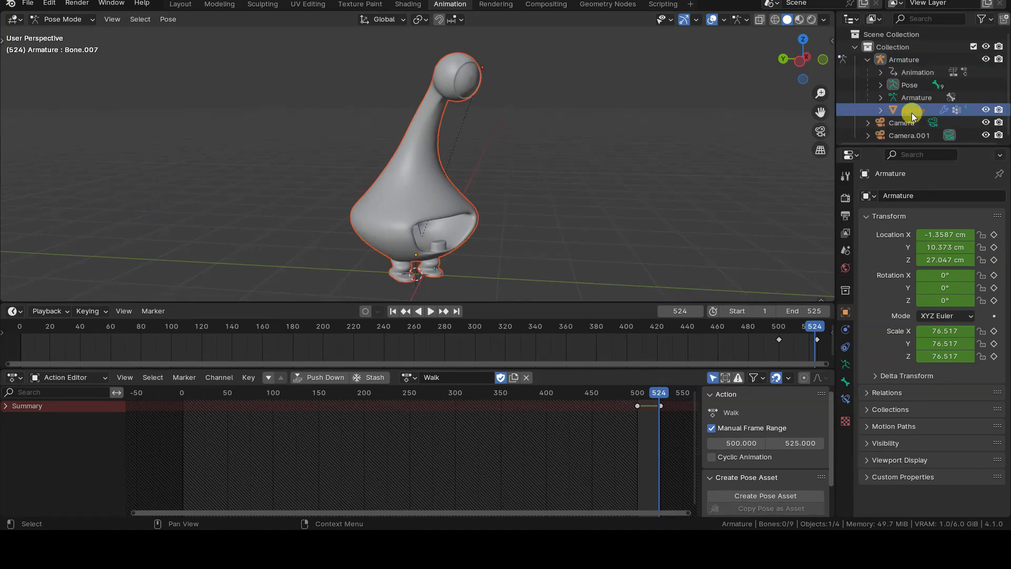
pyautogui.doubleClick(912, 111)
# Export the Armature with the yorp mesh as yorp.fbx.
pyautogui.keyDown('shift'); pyautogui.click(913, 59); pyautogui.keyUp('shift')
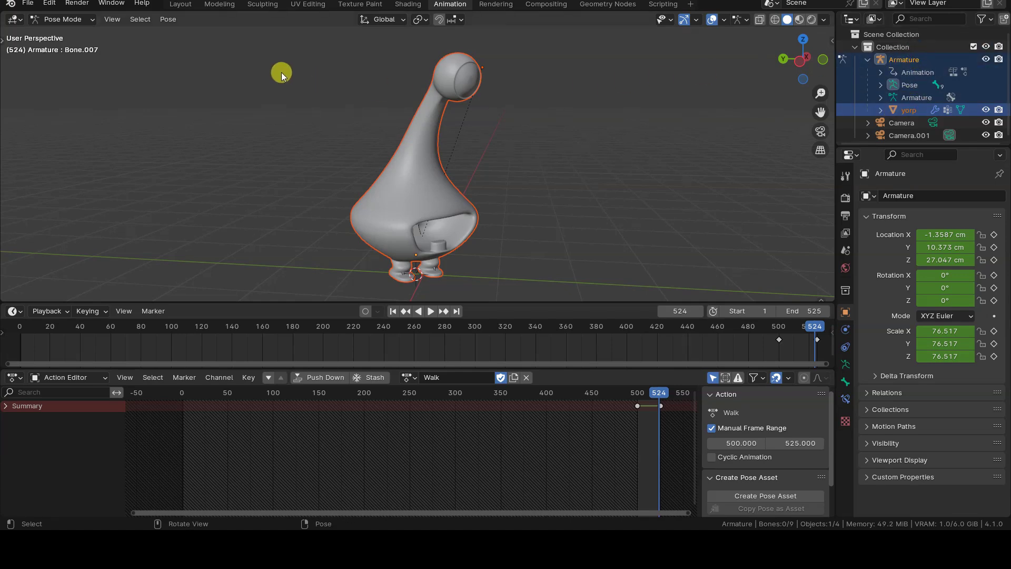
pyautogui.click(32, 4)
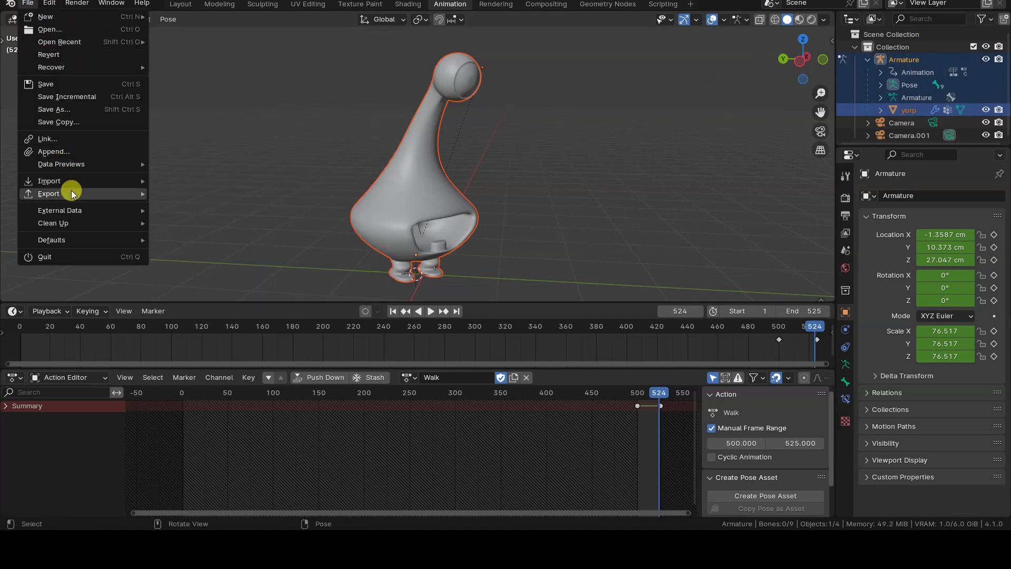
pyautogui.moveTo(104, 194)
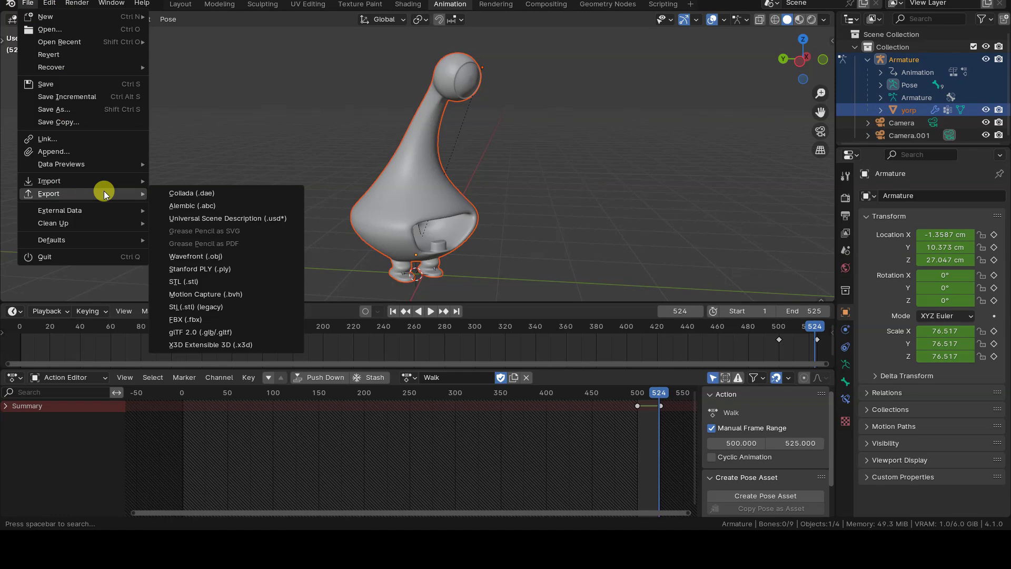
pyautogui.click(243, 320)
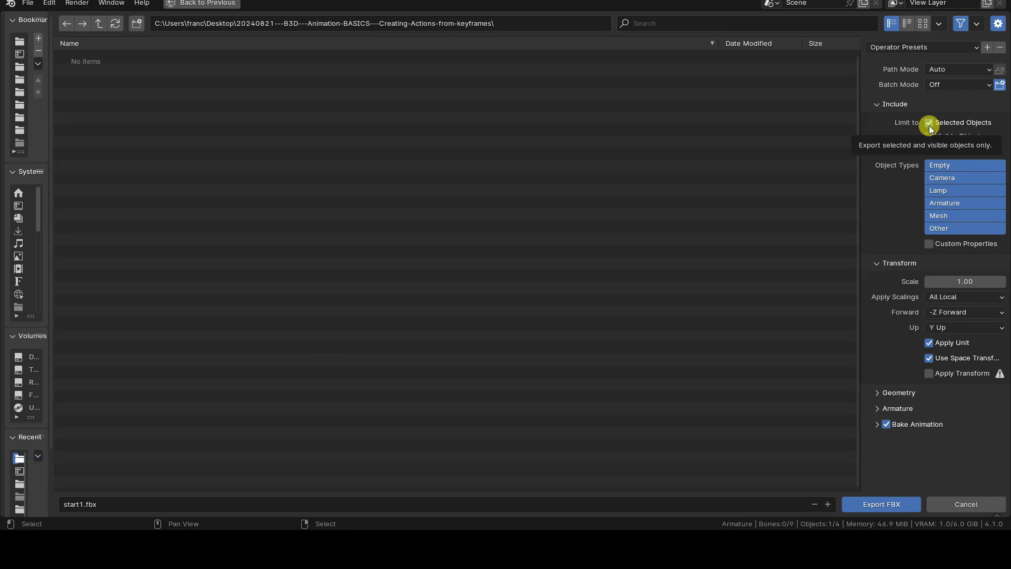
pyautogui.click(238, 498)
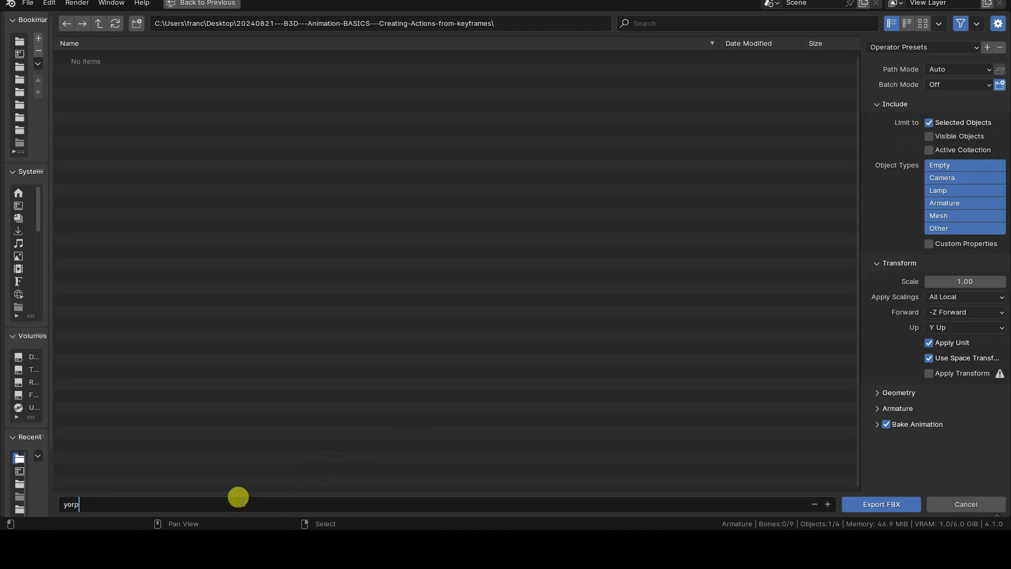
pyautogui.write('yorp')
pyautogui.press('Return')
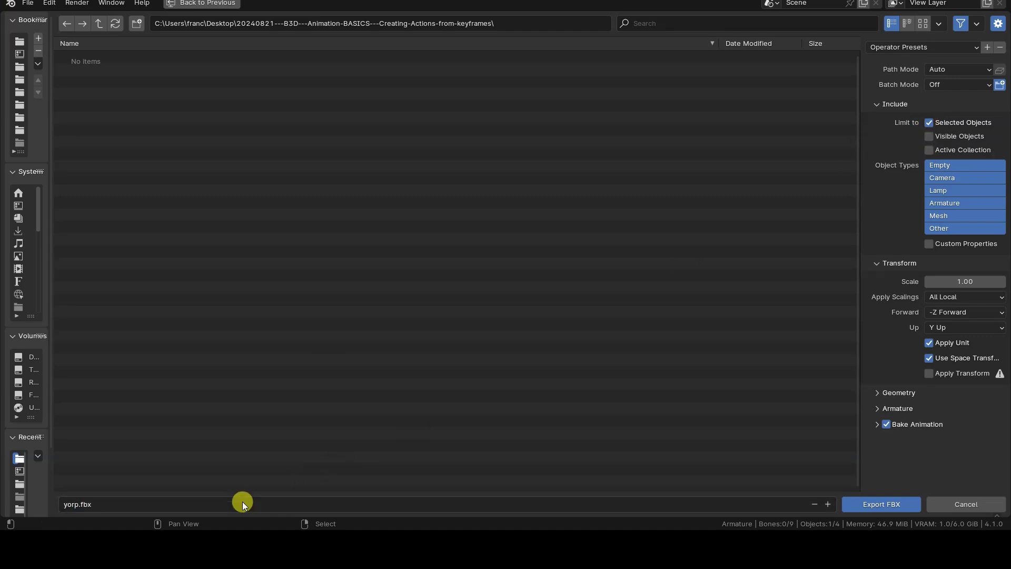
pyautogui.click(857, 505)
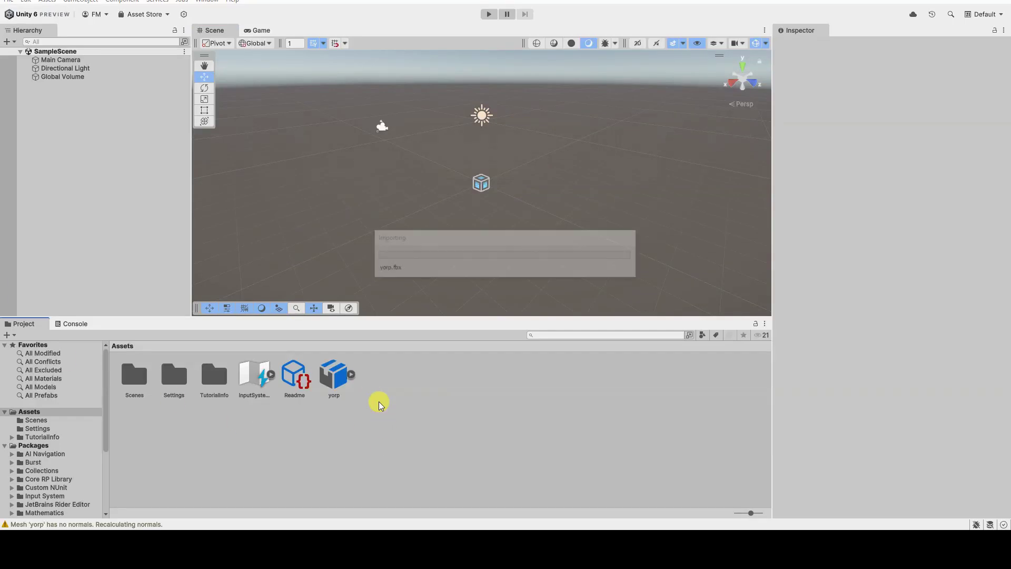
# Show the yorp.fbx animation import settings with an enlarged preview and wider panel.
pyautogui.click(338, 366)
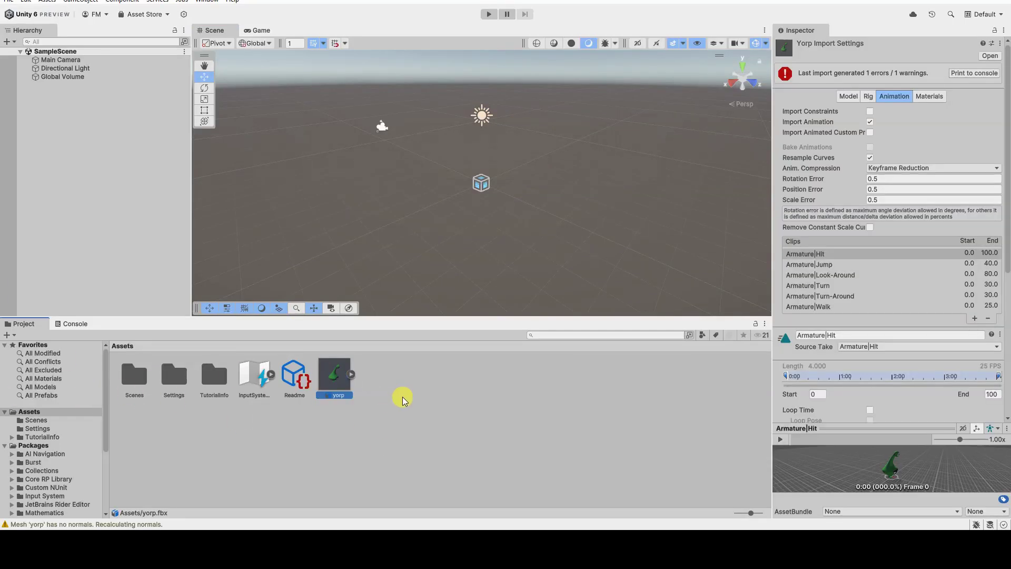
pyautogui.click(352, 375)
pyautogui.click(894, 95)
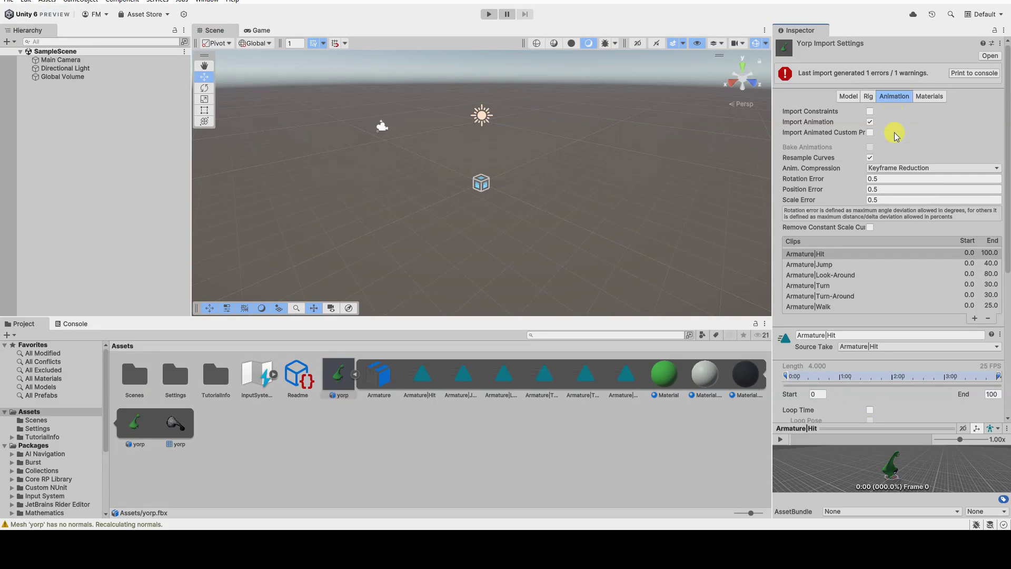
pyautogui.moveTo(884, 428); pyautogui.dragTo(900, 203)
pyautogui.moveTo(772, 353); pyautogui.dragTo(724, 361)
# Enable Loop Time on the Armature|Walk clip and play its preview from the side.
pyautogui.scroll(-2, 867, 147)
pyautogui.click(772, 135)
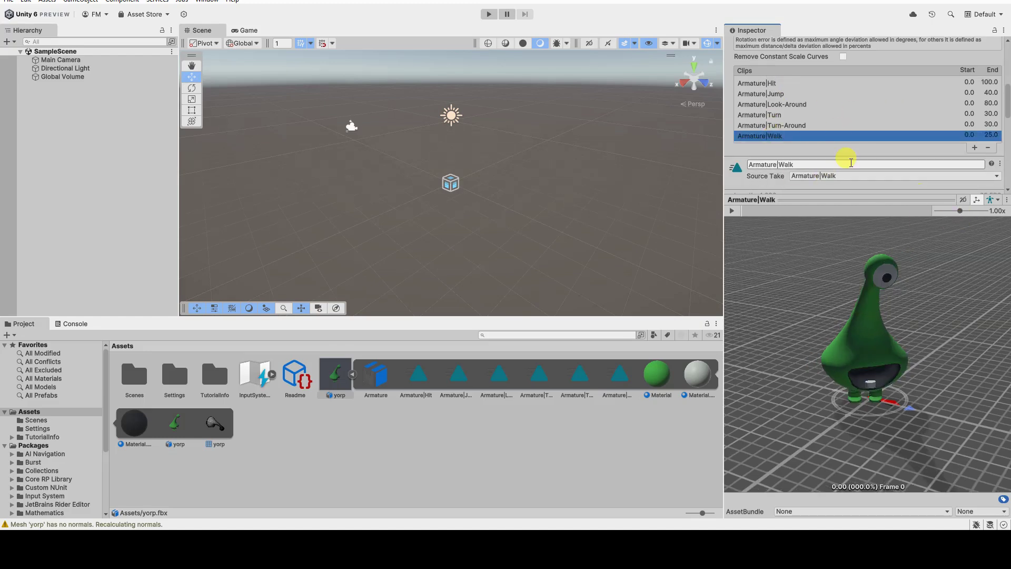
pyautogui.scroll(-4, 853, 174)
pyautogui.scroll(-1, 840, 125)
pyautogui.click(843, 126)
pyautogui.click(732, 211)
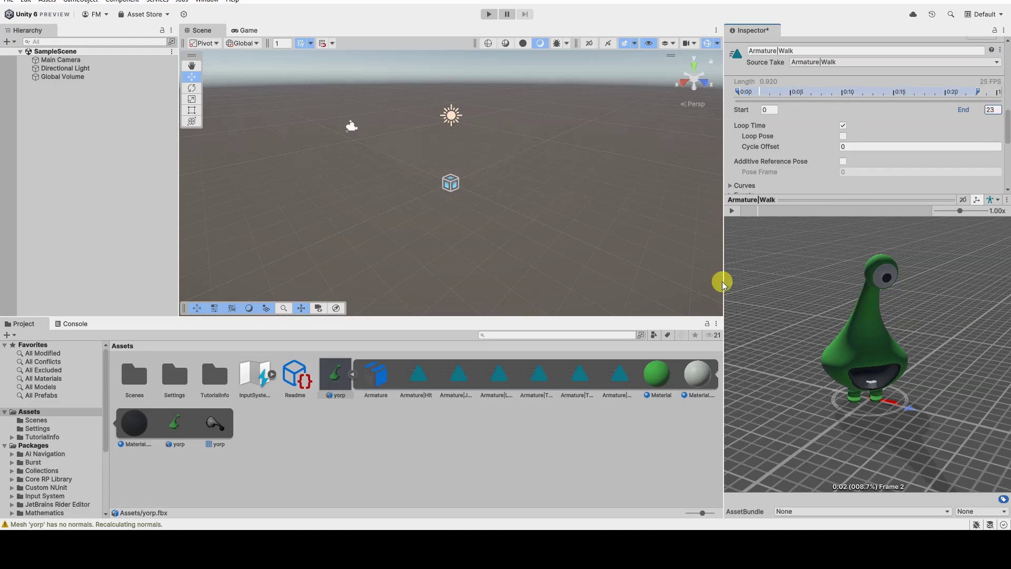
pyautogui.moveTo(794, 433); pyautogui.dragTo(812, 420)
pyautogui.click(732, 211)
# Select the Hit, Jump and Look-Around clips, then play the Look-Around preview.
pyautogui.scroll(5, 827, 149)
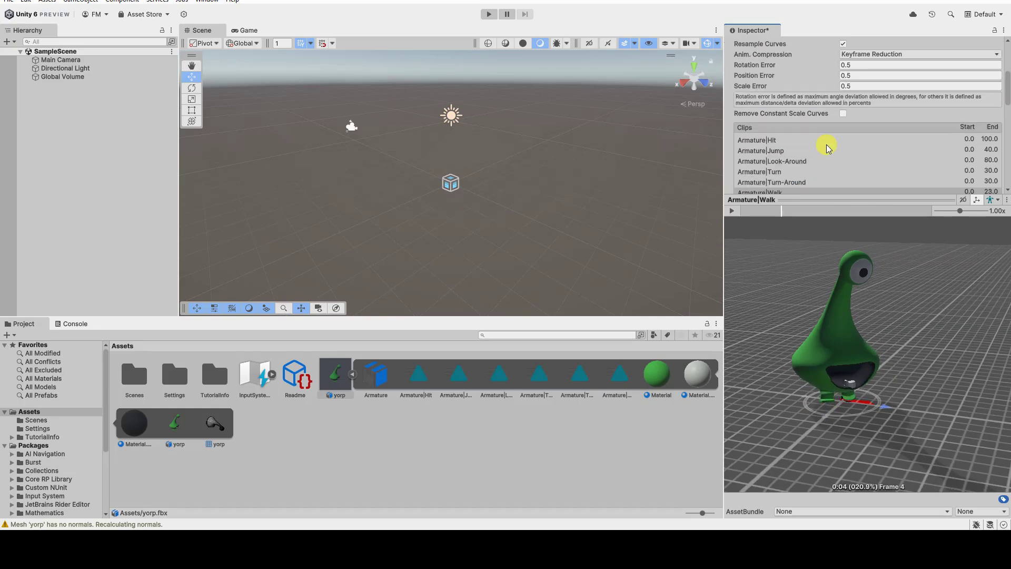
pyautogui.click(827, 145)
pyautogui.click(782, 151)
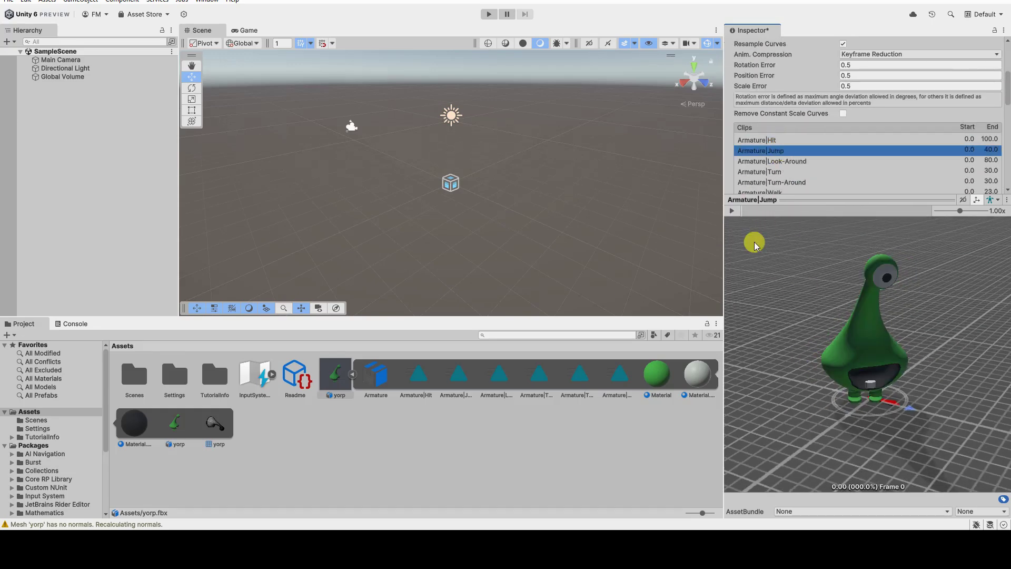
pyautogui.click(772, 161)
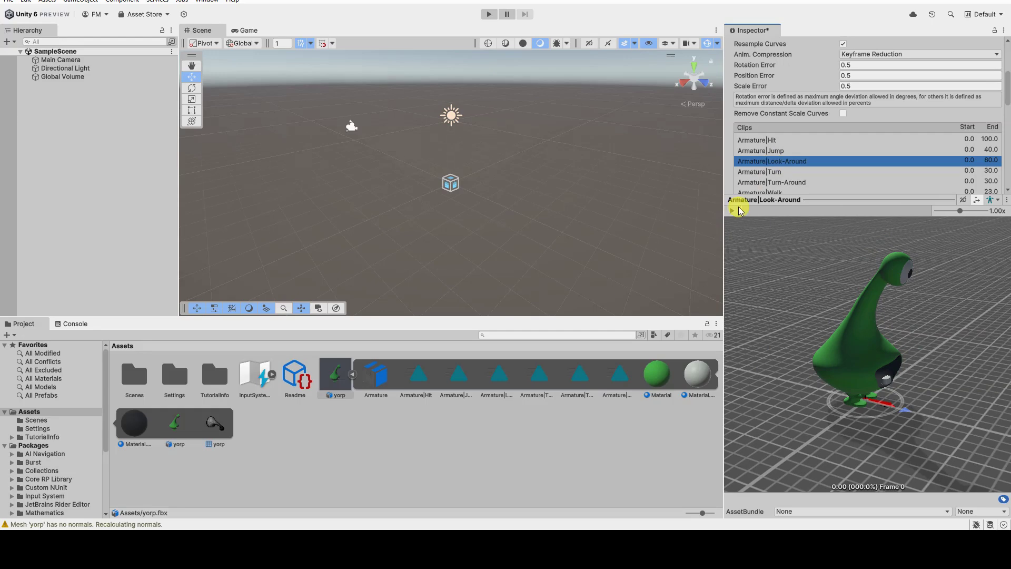
pyautogui.click(733, 211)
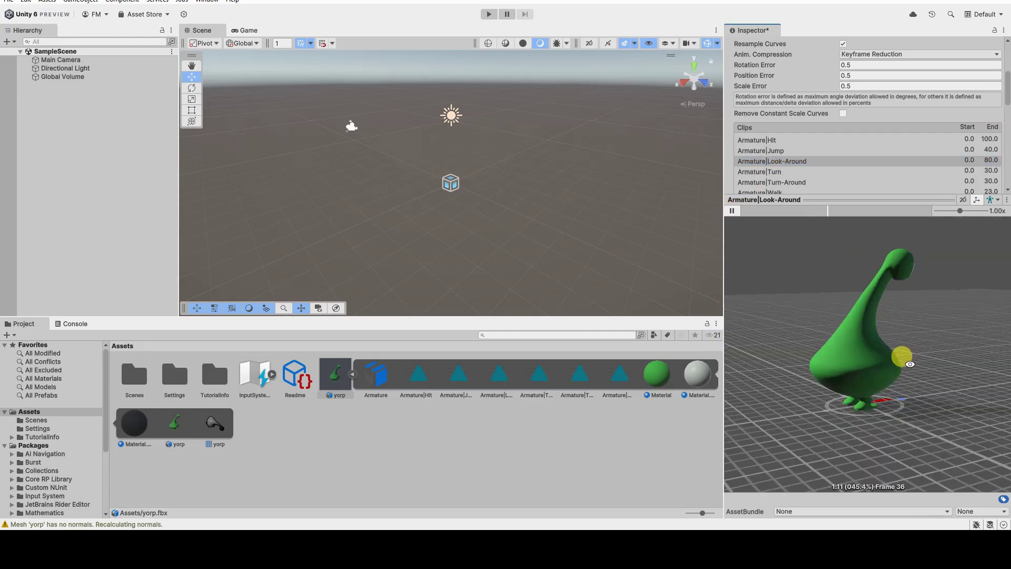